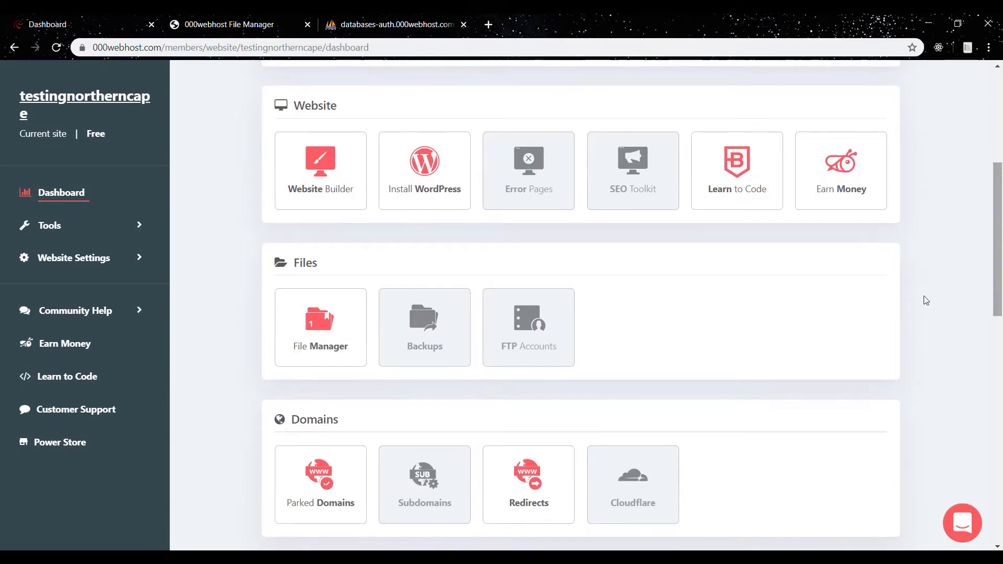
Open the File Manager from the site dashboard and browse to the public_html folder.
{"action": "left_click", "coordinate": [311, 320]}
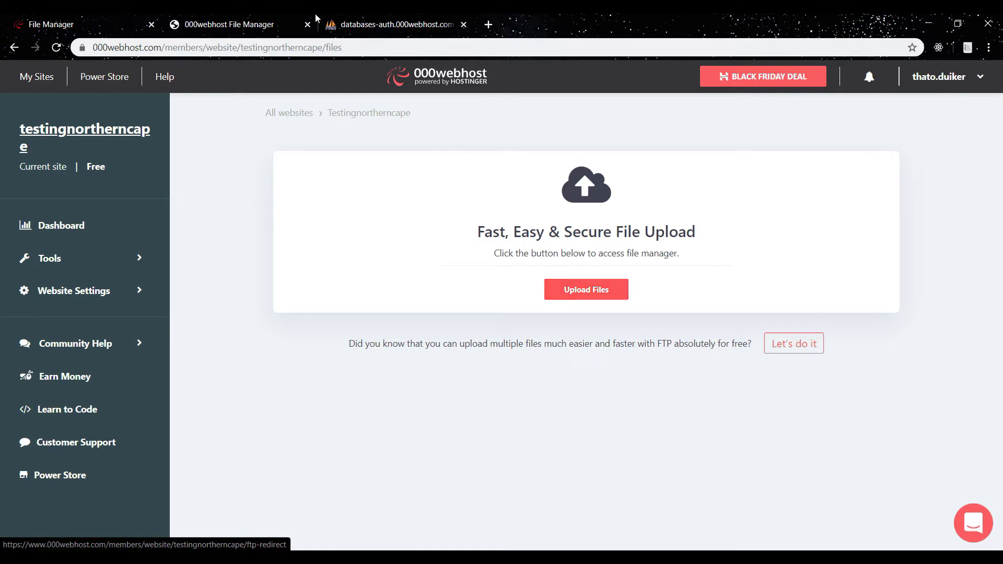
{"action": "left_click", "coordinate": [237, 21]}
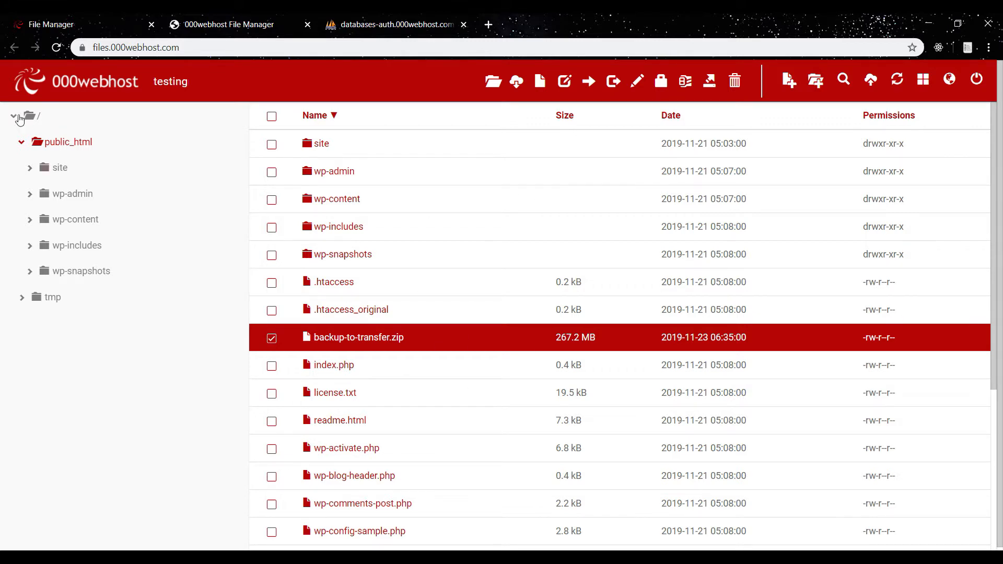
{"action": "left_click", "coordinate": [84, 146]}
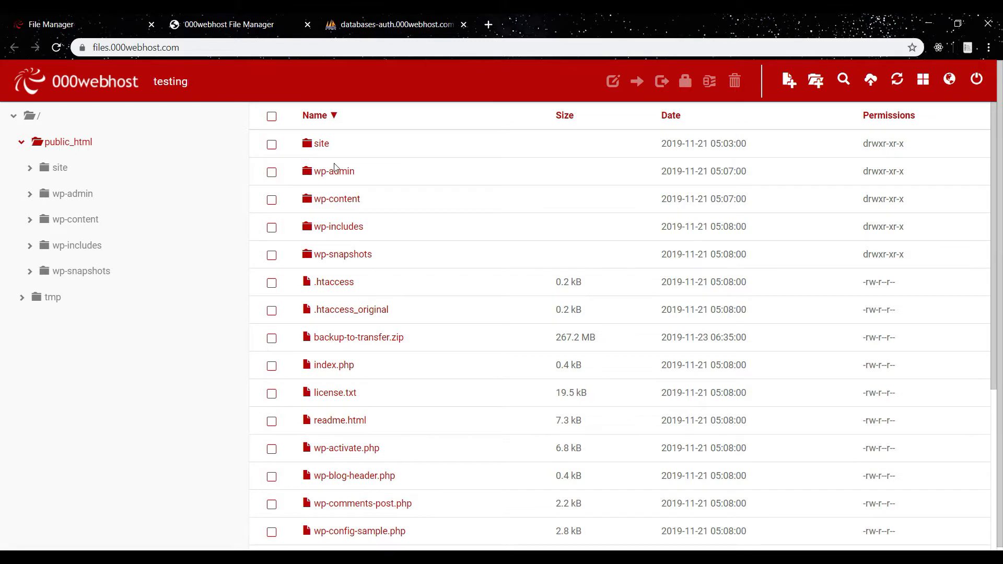
Select all public_html items and set up compressing them into backup-to-transfer as .zip, then cancel.
{"action": "left_click", "coordinate": [272, 117]}
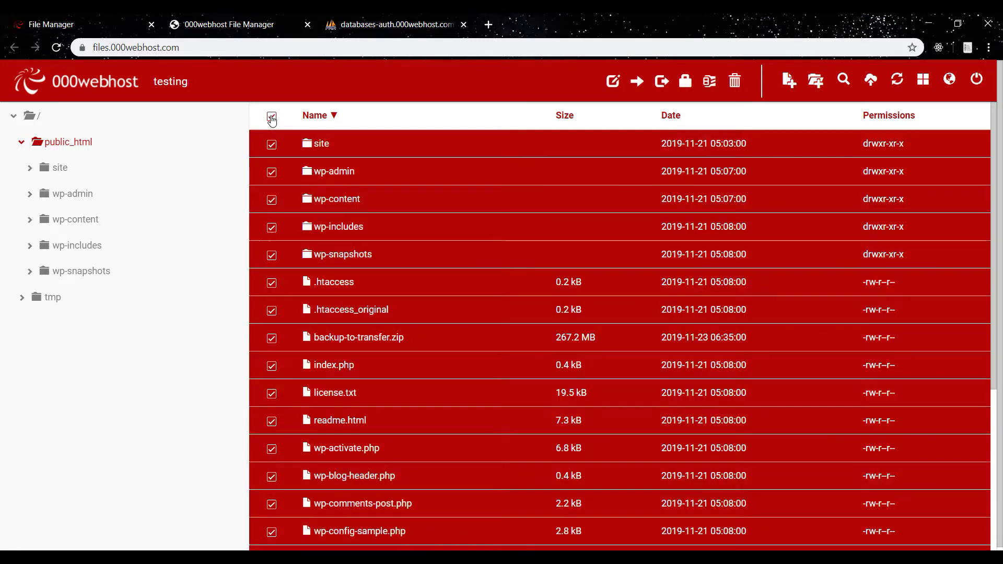
{"action": "left_click", "coordinate": [711, 84]}
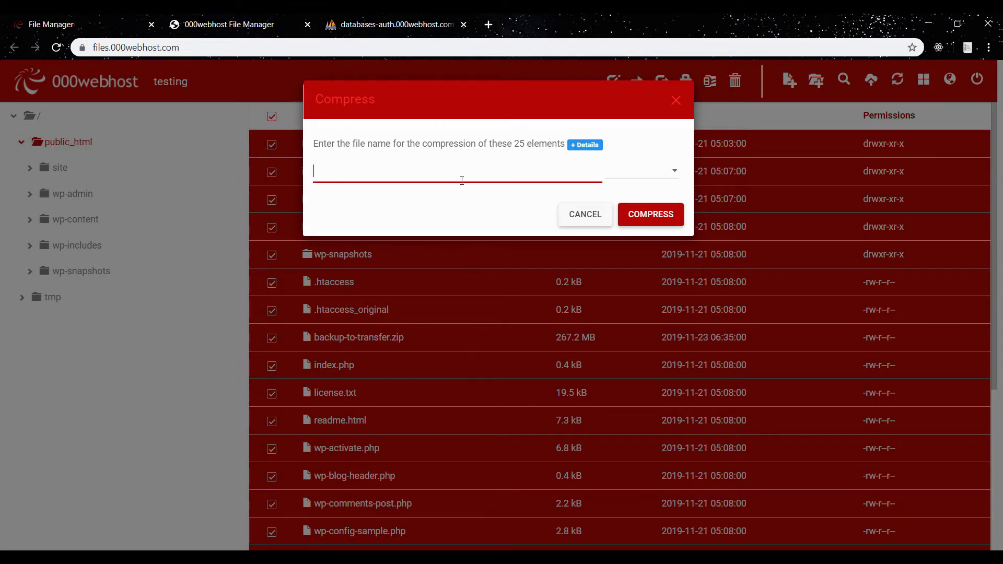
{"action": "type", "text": "backup-to-transfer"}
{"action": "left_click", "coordinate": [667, 171]}
{"action": "left_click", "coordinate": [643, 198]}
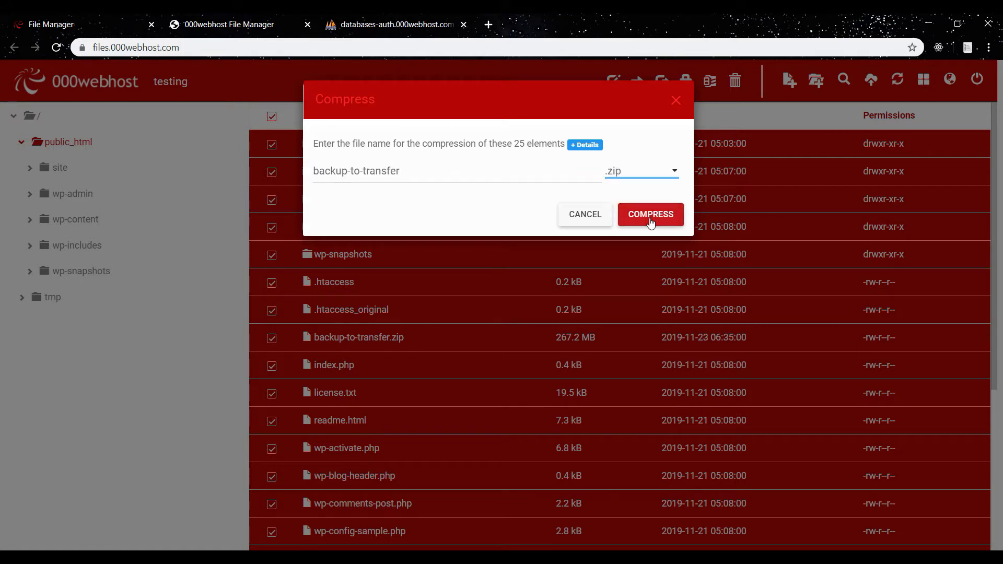
{"action": "left_click", "coordinate": [585, 217]}
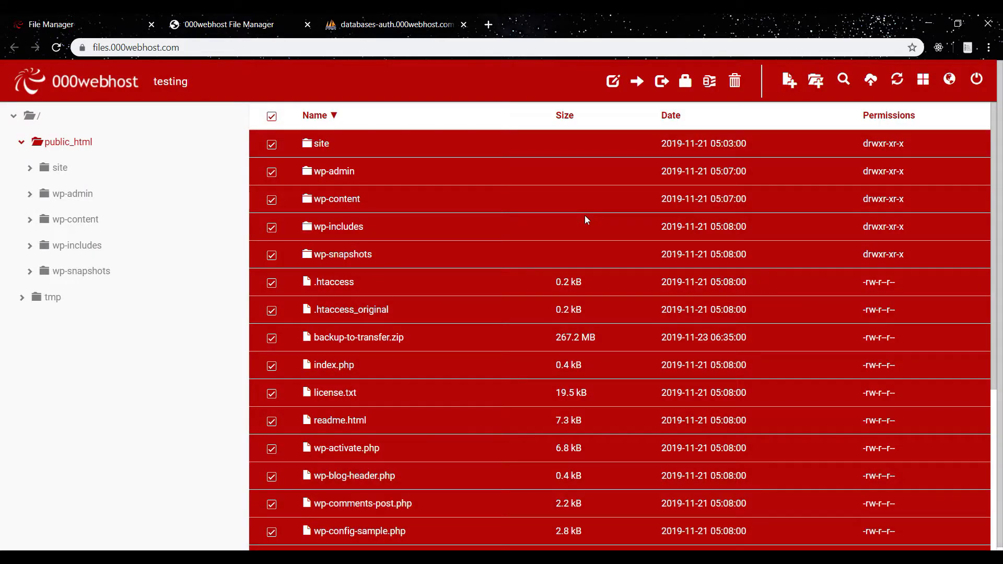
Select only backup-to-transfer.zip and download it to the computer.
{"action": "left_click", "coordinate": [271, 115]}
{"action": "left_click", "coordinate": [349, 346]}
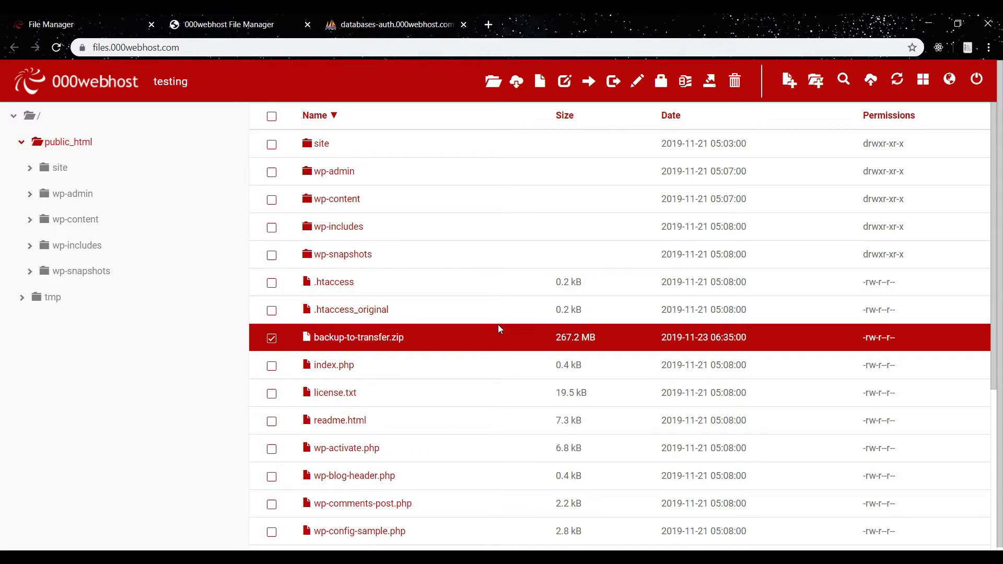
{"action": "double_click", "coordinate": [273, 338]}
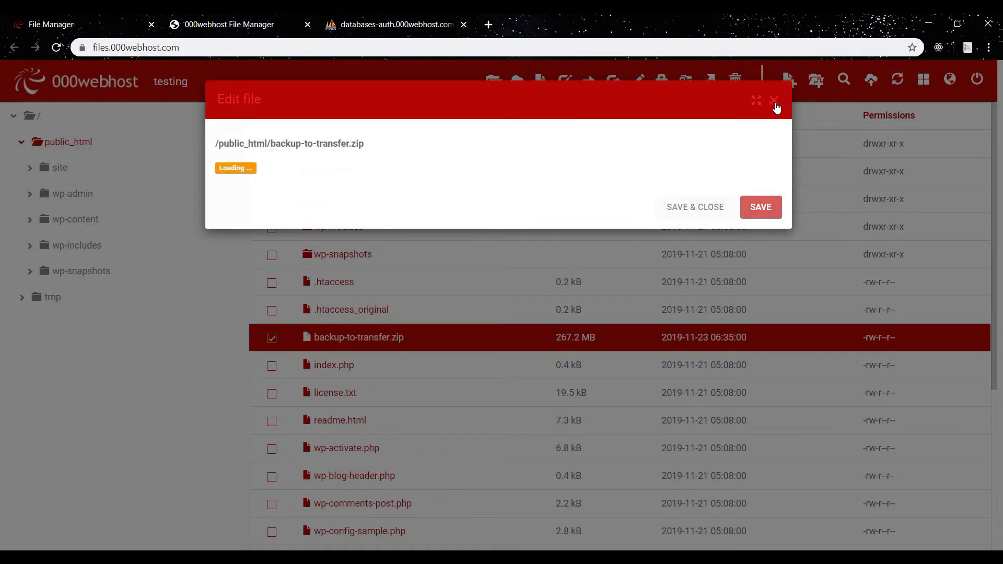
{"action": "left_click", "coordinate": [774, 101]}
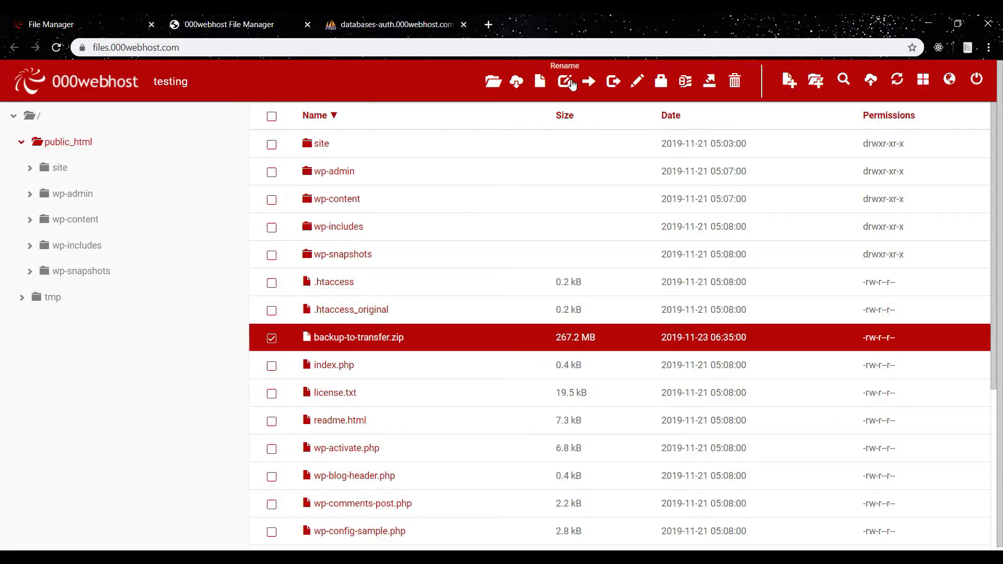
{"action": "left_click", "coordinate": [516, 83]}
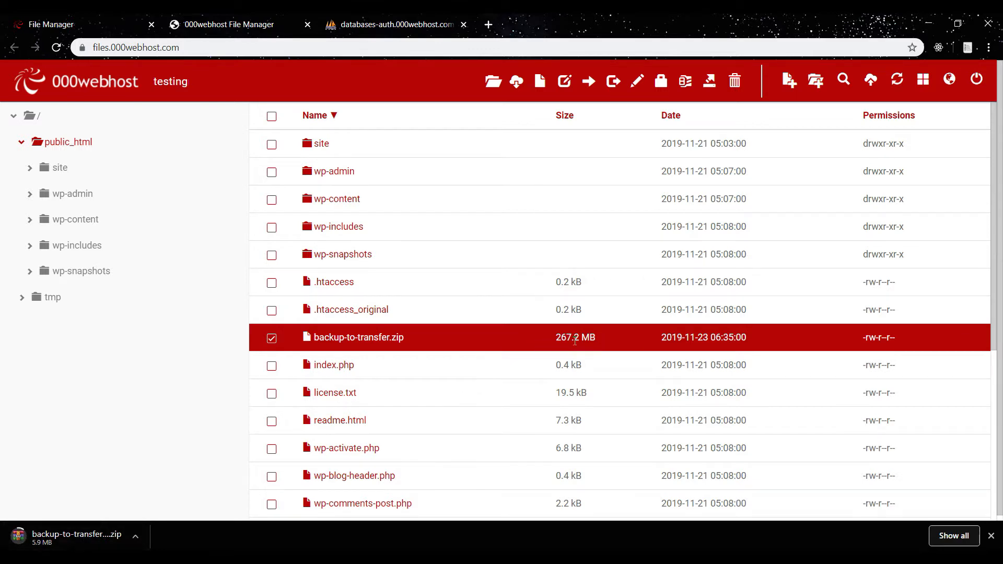
Return to the site dashboard and open the MySQL databases management page.
{"action": "left_click", "coordinate": [270, 337]}
{"action": "left_click", "coordinate": [99, 19]}
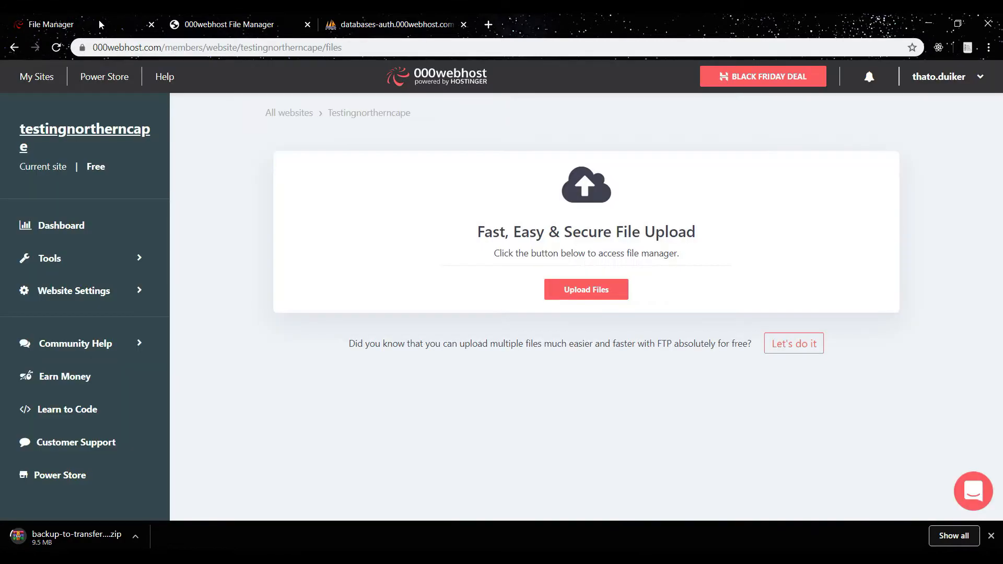
{"action": "left_click", "coordinate": [14, 48]}
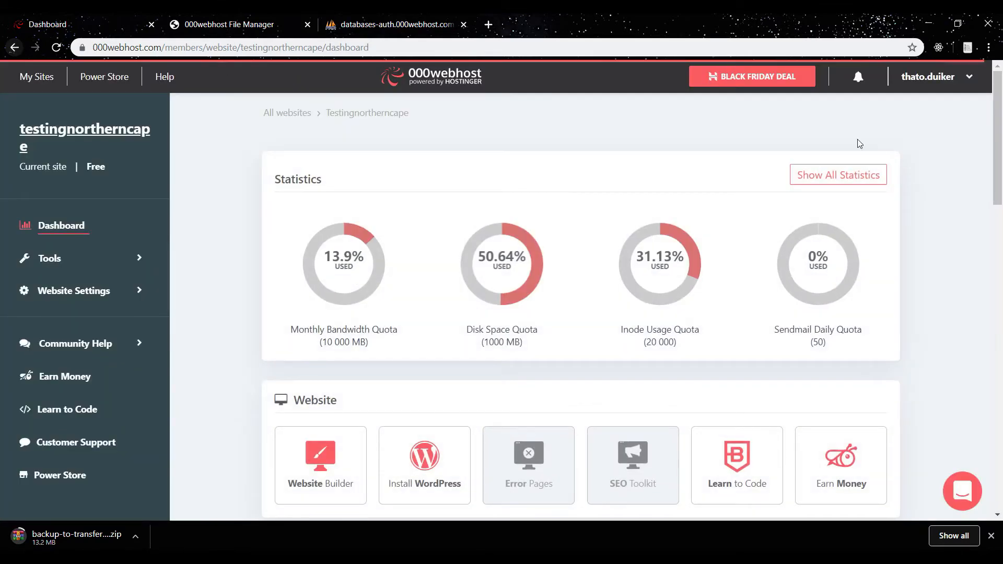
{"action": "left_click_drag", "start_coordinate": [999, 134], "coordinate": [997, 367]}
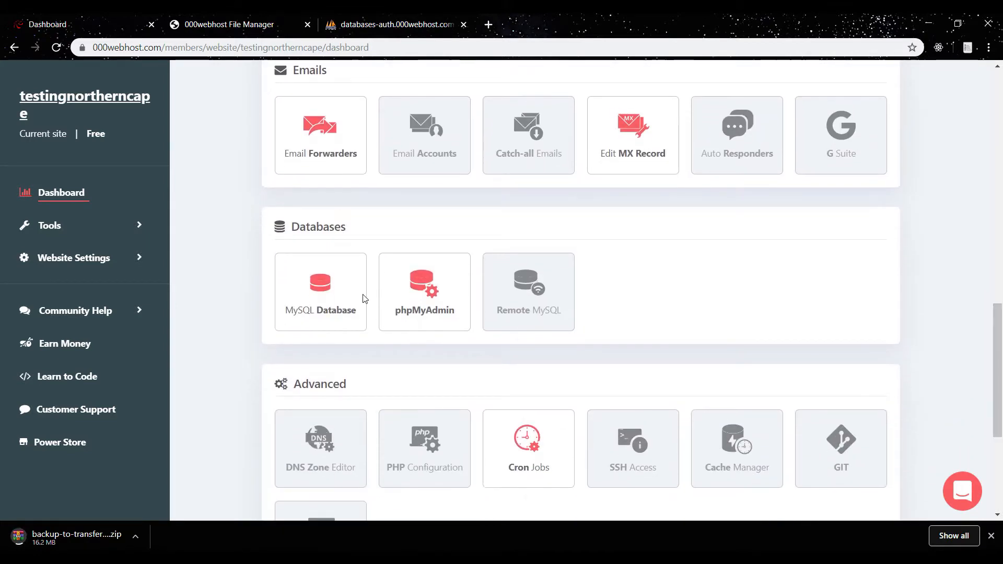
{"action": "left_click", "coordinate": [410, 301]}
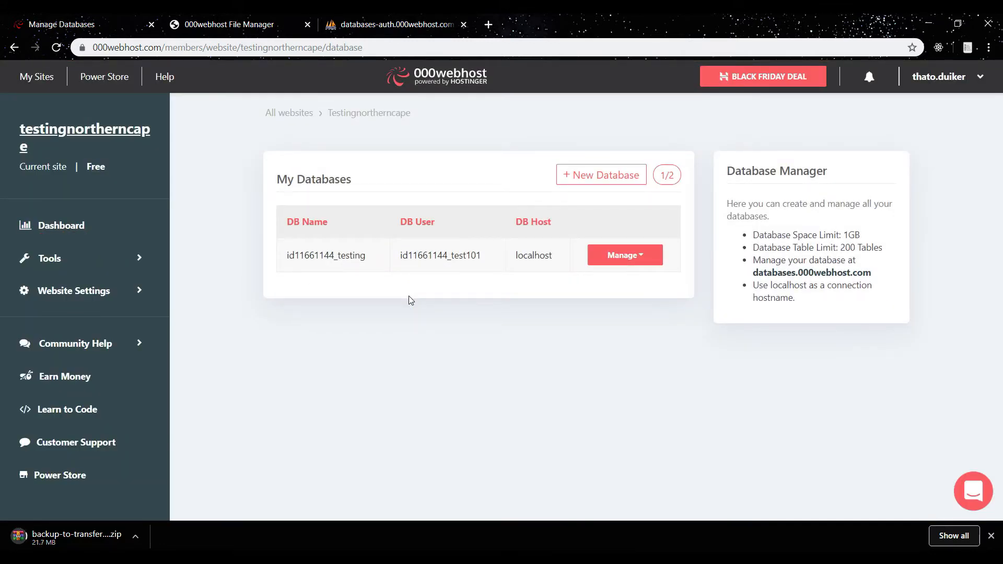
Open phpMyAdmin for the site's database from its Manage menu.
{"action": "left_click_drag", "start_coordinate": [287, 221], "coordinate": [330, 220]}
{"action": "left_click_drag", "start_coordinate": [400, 221], "coordinate": [567, 219]}
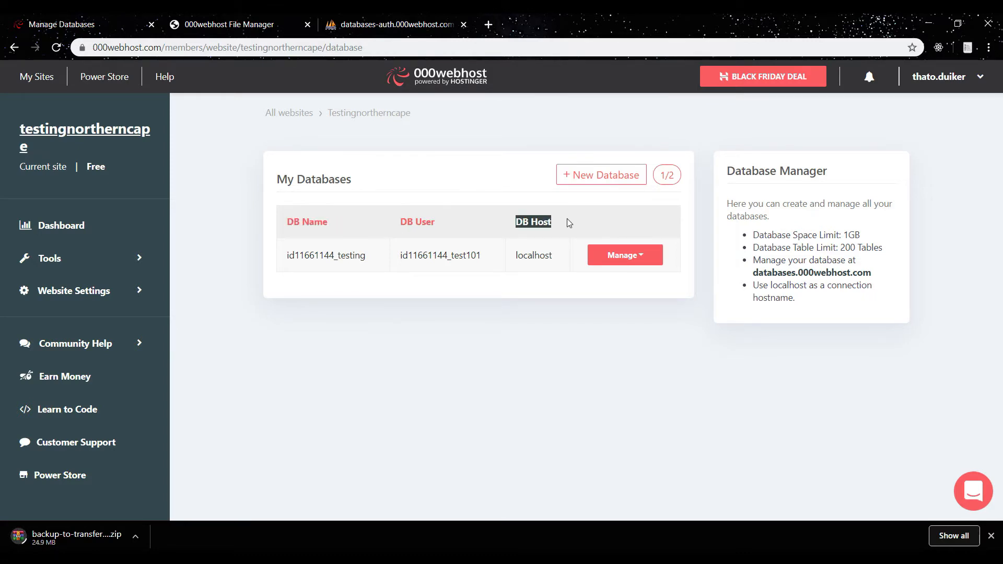
{"action": "left_click", "coordinate": [585, 385]}
{"action": "left_click", "coordinate": [644, 261]}
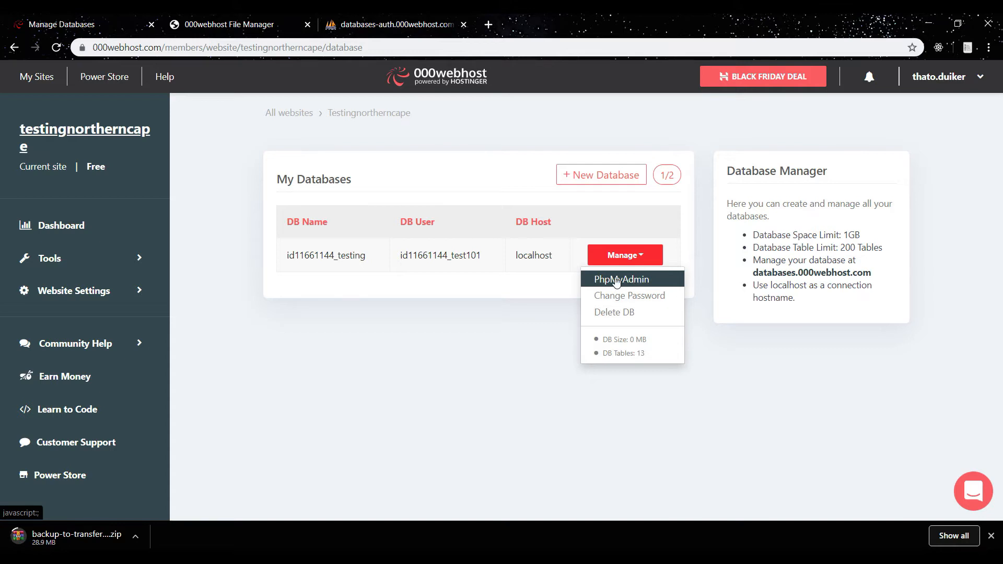
{"action": "left_click", "coordinate": [381, 137]}
{"action": "left_click", "coordinate": [391, 22]}
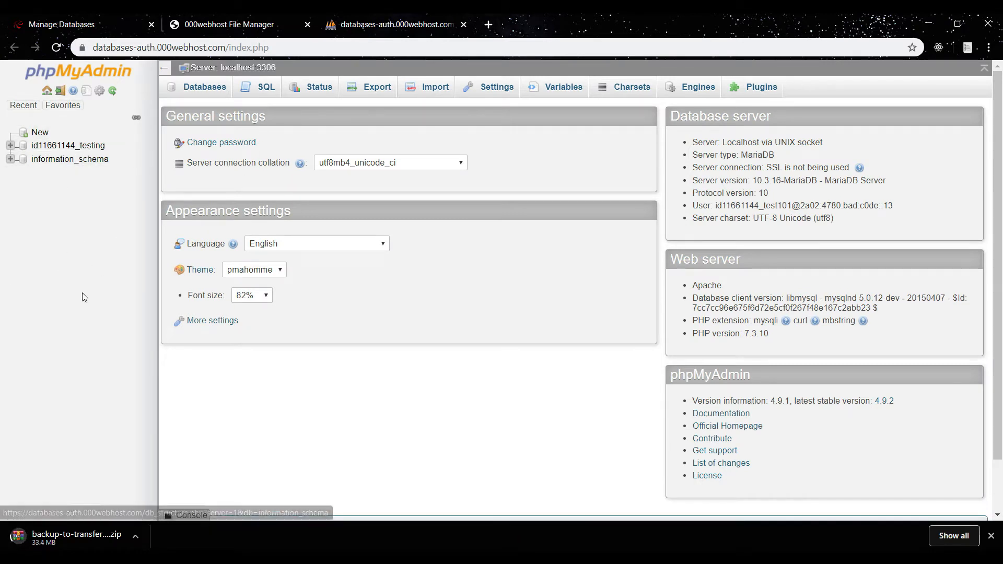
Select the site's WordPress database and export it with the Quick method in SQL format.
{"action": "left_click", "coordinate": [63, 151]}
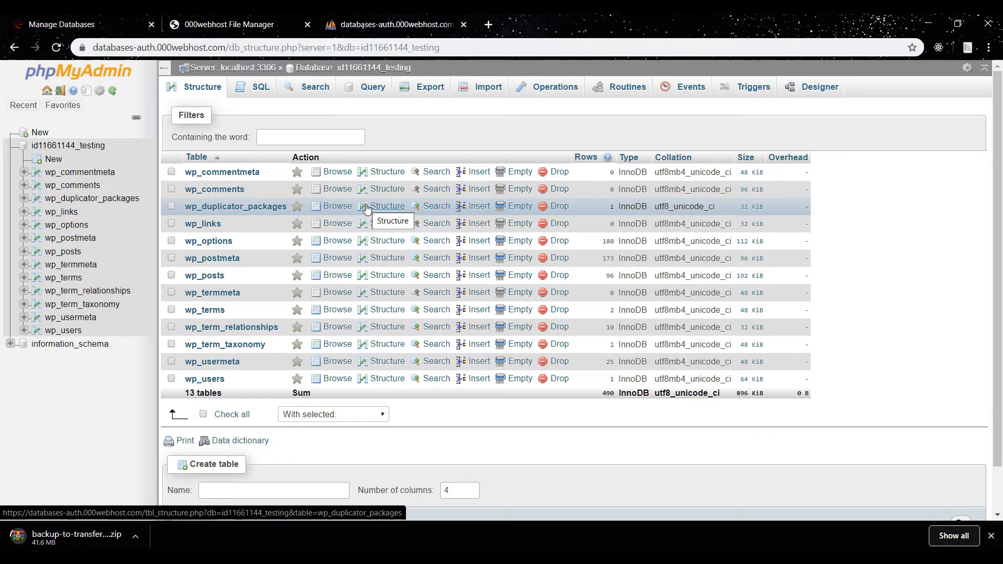
{"action": "left_click", "coordinate": [430, 88]}
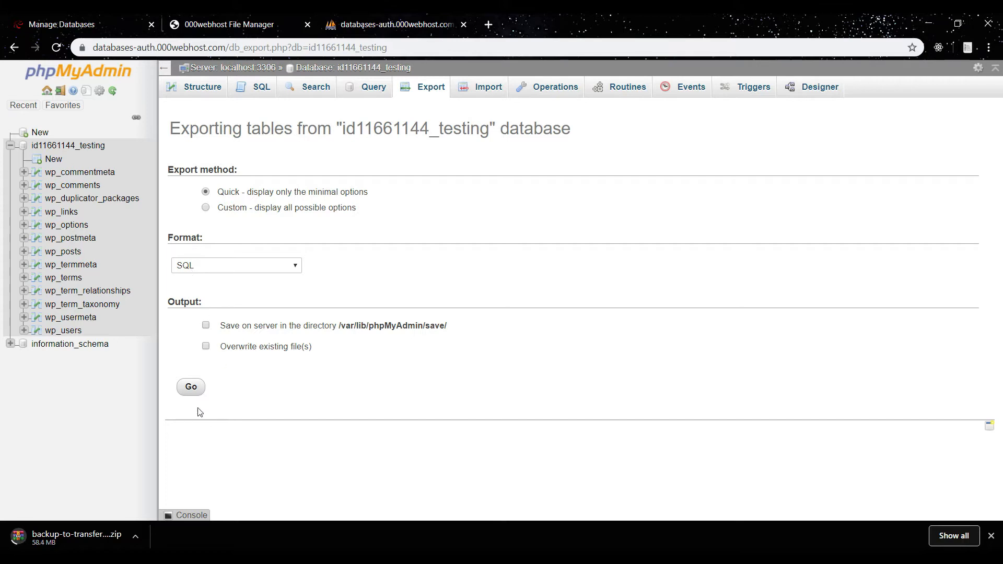
{"action": "left_click", "coordinate": [192, 388]}
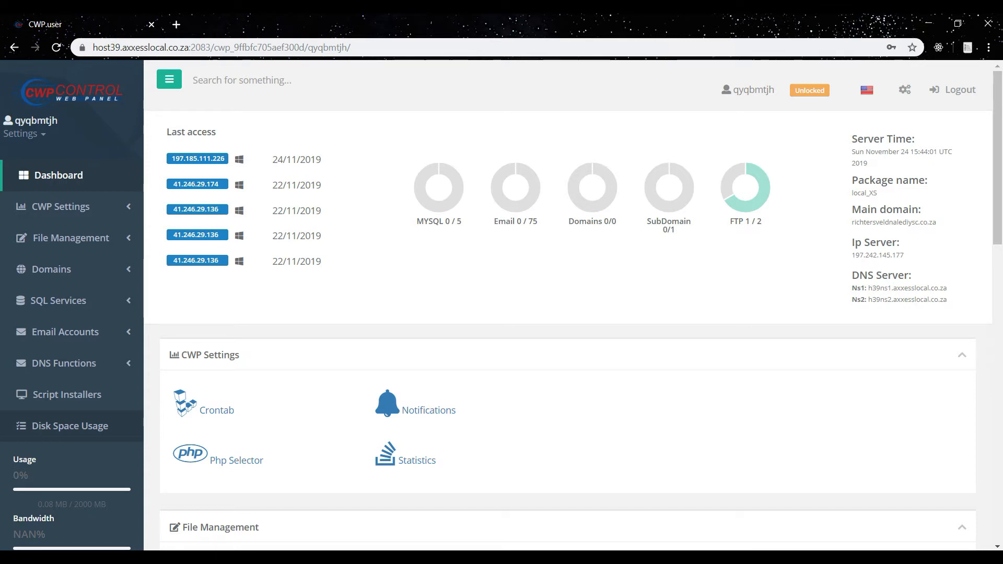
Open FileZilla and paste the website domain from the notes into the Host field.
{"action": "left_click", "coordinate": [501, 558]}
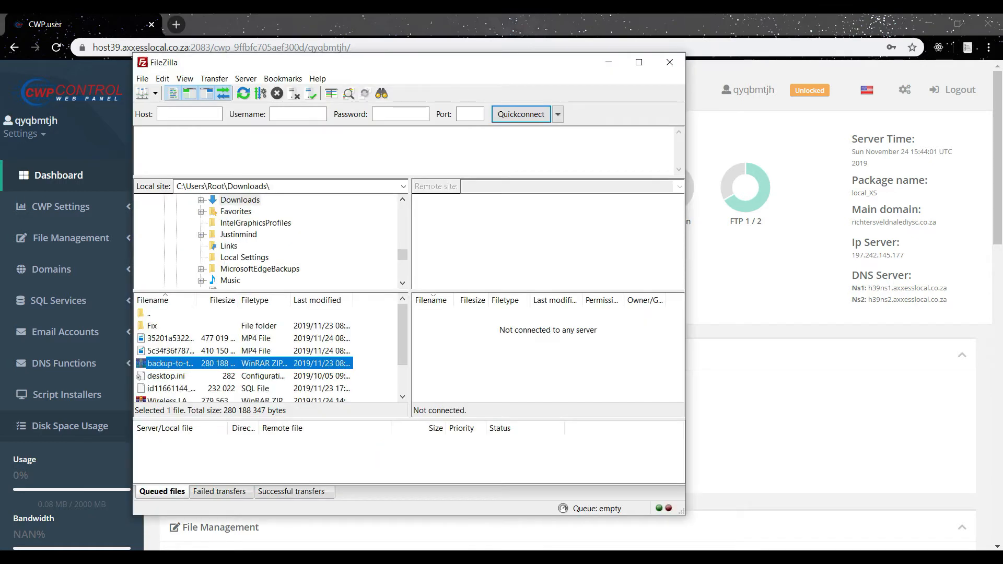
{"action": "left_click_drag", "start_coordinate": [451, 63], "coordinate": [519, 65]}
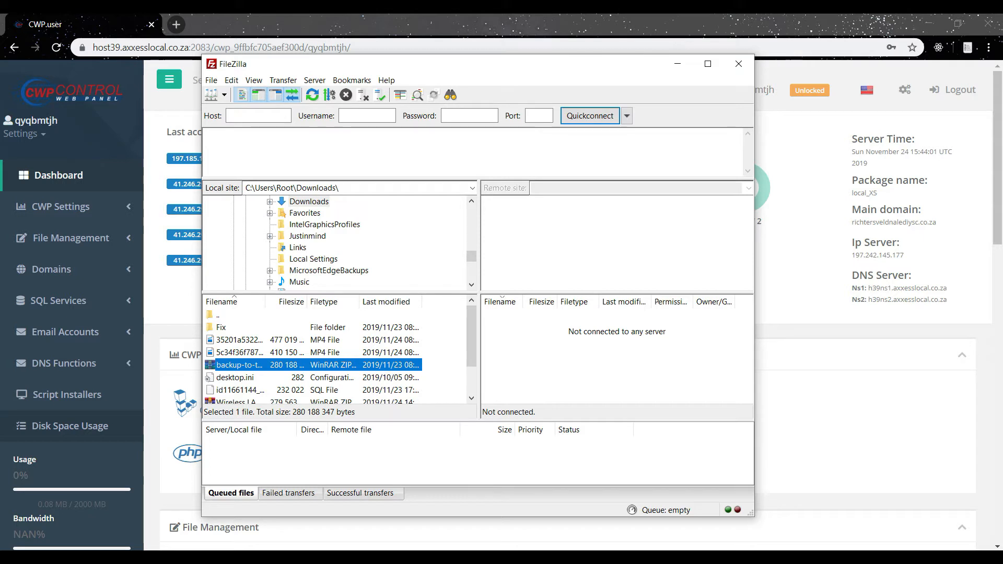
{"action": "left_click", "coordinate": [474, 558]}
{"action": "left_click_drag", "start_coordinate": [358, 21], "coordinate": [680, 198]}
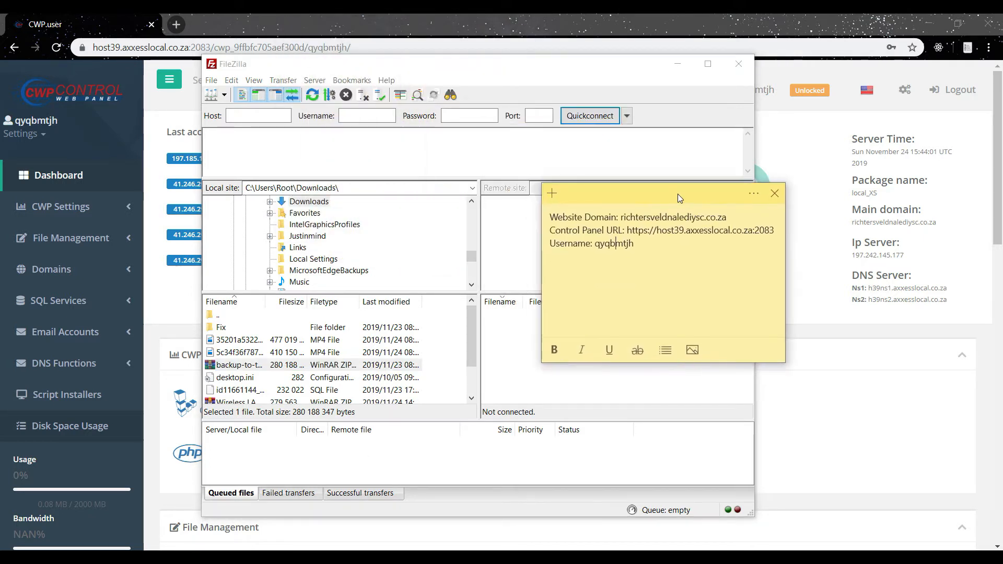
{"action": "left_click_drag", "start_coordinate": [725, 221], "coordinate": [623, 218]}
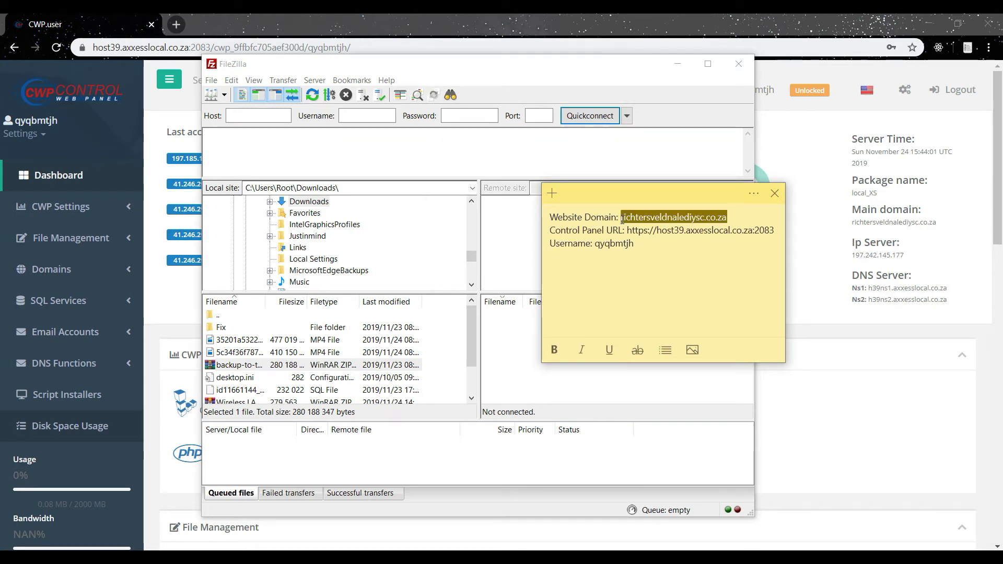
{"action": "left_click", "coordinate": [247, 116]}
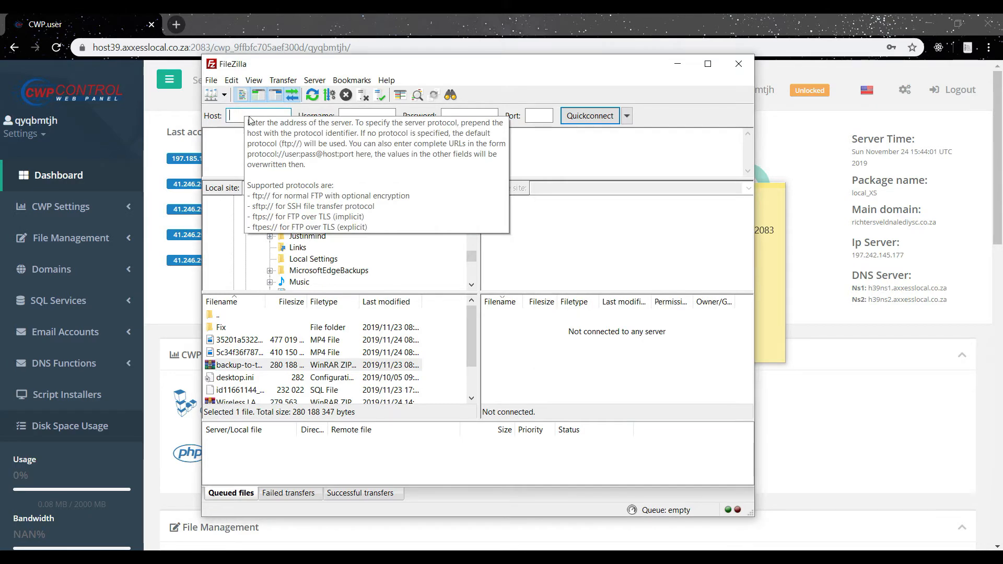
{"action": "type", "text": "richtersveldnalediysc.co.za"}
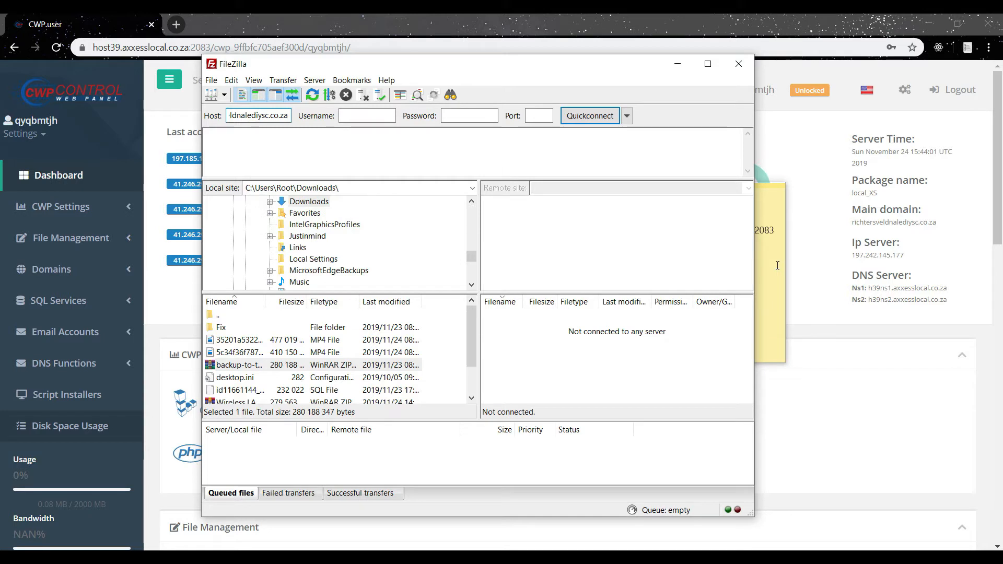
Copy the control panel username from the notes into the Username field.
{"action": "left_click", "coordinate": [781, 265]}
{"action": "double_click", "coordinate": [613, 243]}
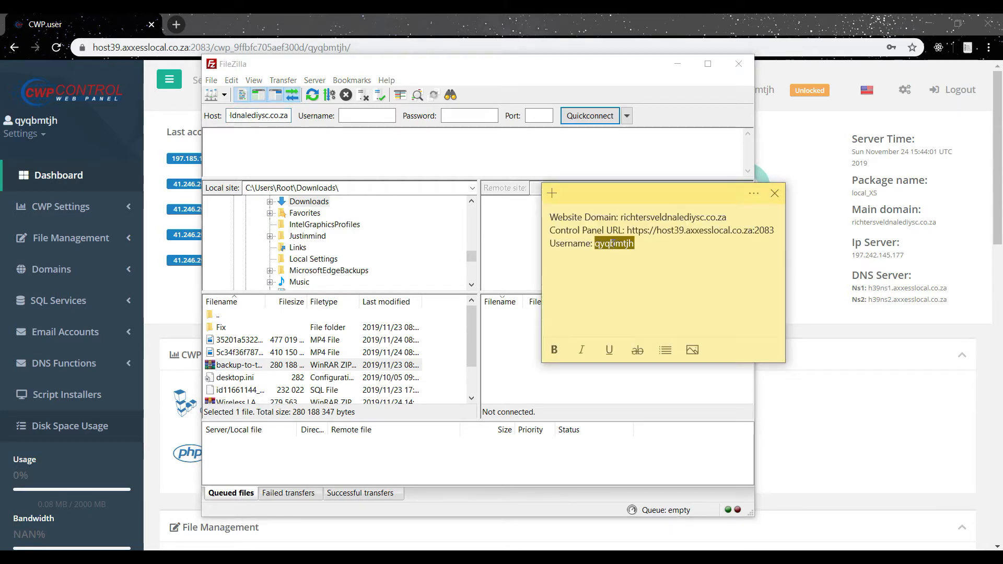
{"action": "key", "text": "ctrl+c"}
{"action": "left_click", "coordinate": [370, 115]}
{"action": "key", "text": "ctrl+v"}
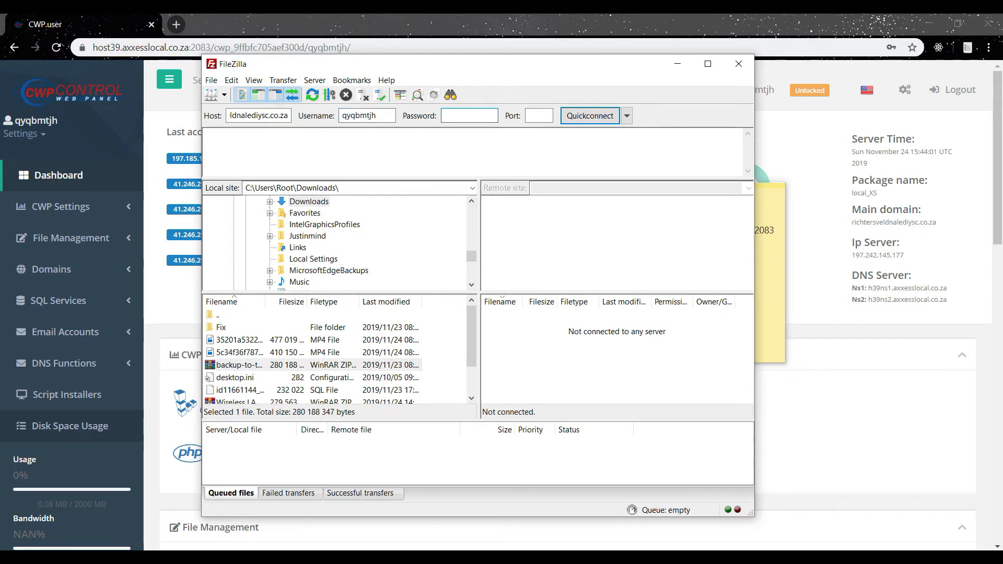
Enter the FTP account password, set the port to 21, and connect, accepting the server certificate.
{"action": "type", "text": "••••••••"}
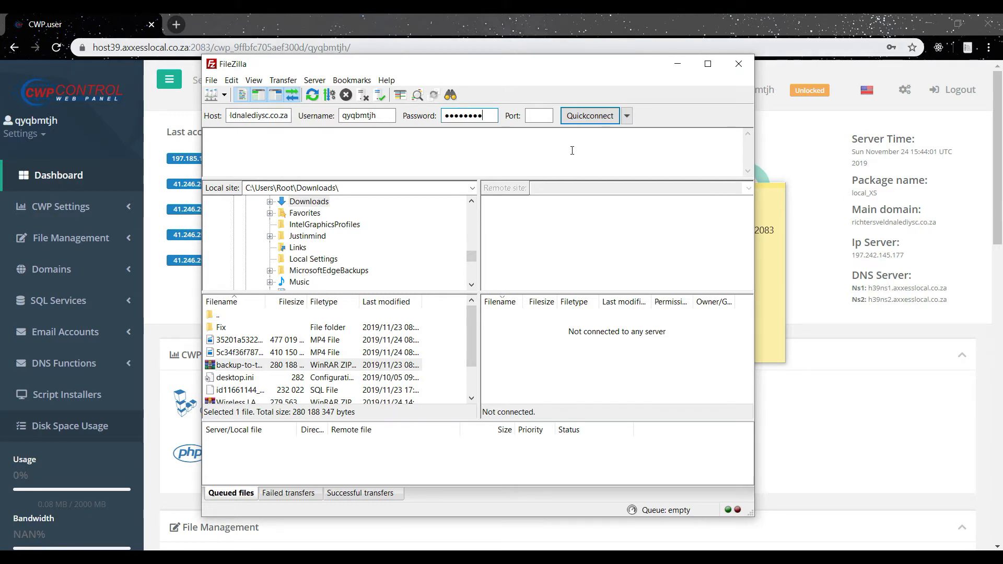
{"action": "left_click", "coordinate": [541, 114]}
{"action": "type", "text": "21"}
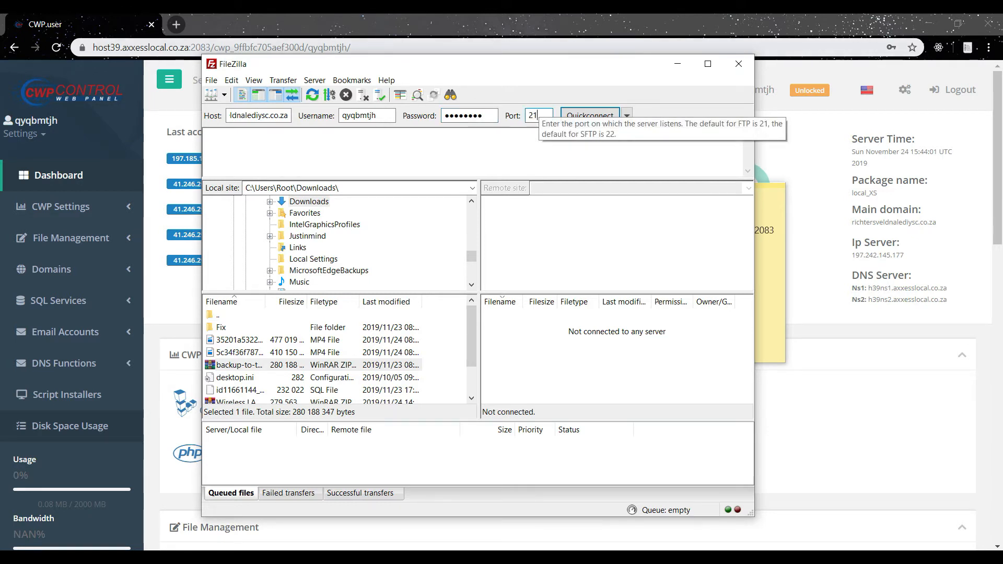
{"action": "left_click", "coordinate": [582, 116]}
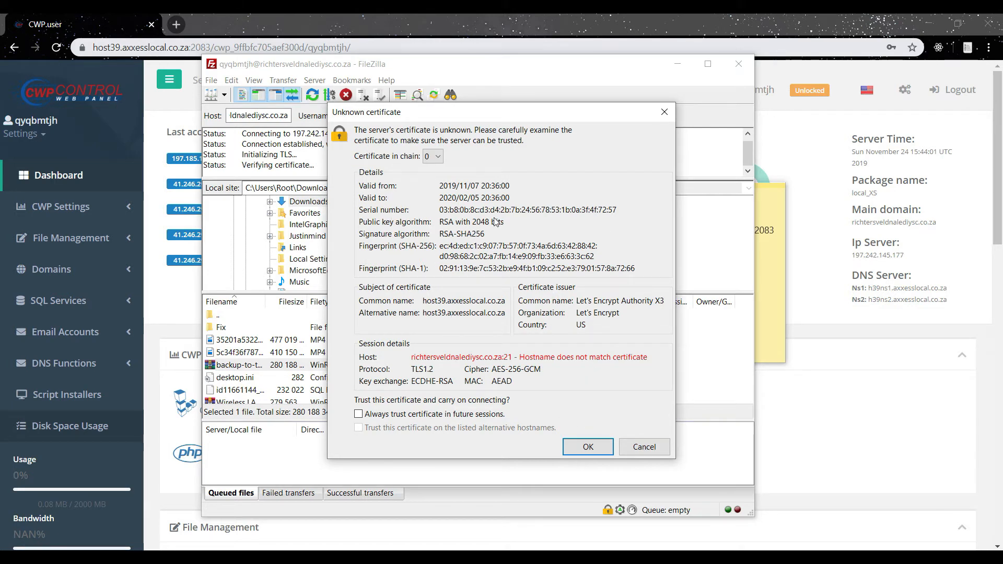
{"action": "left_click", "coordinate": [575, 451]}
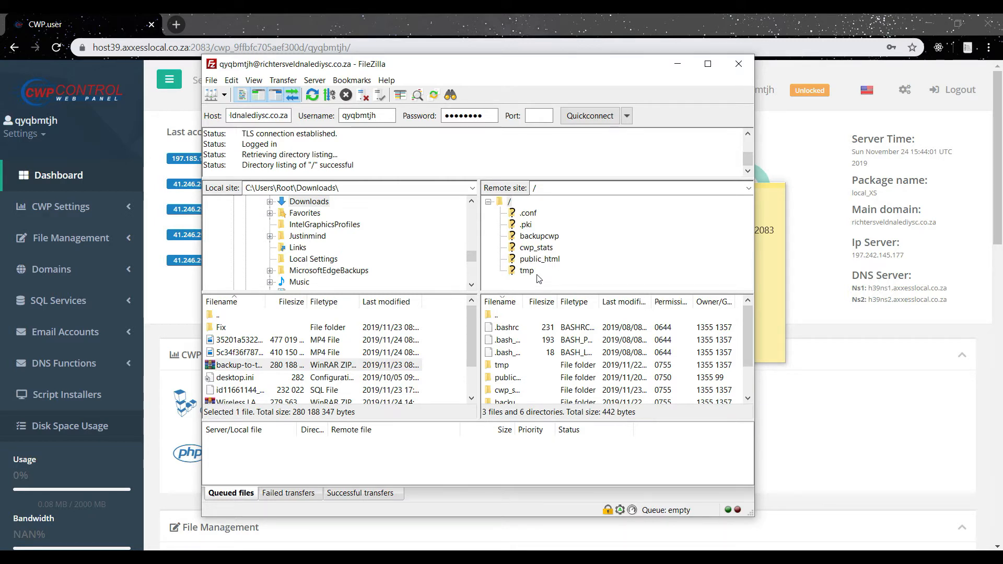
Open the remote public_html folder and select its index file.
{"action": "left_click", "coordinate": [538, 261]}
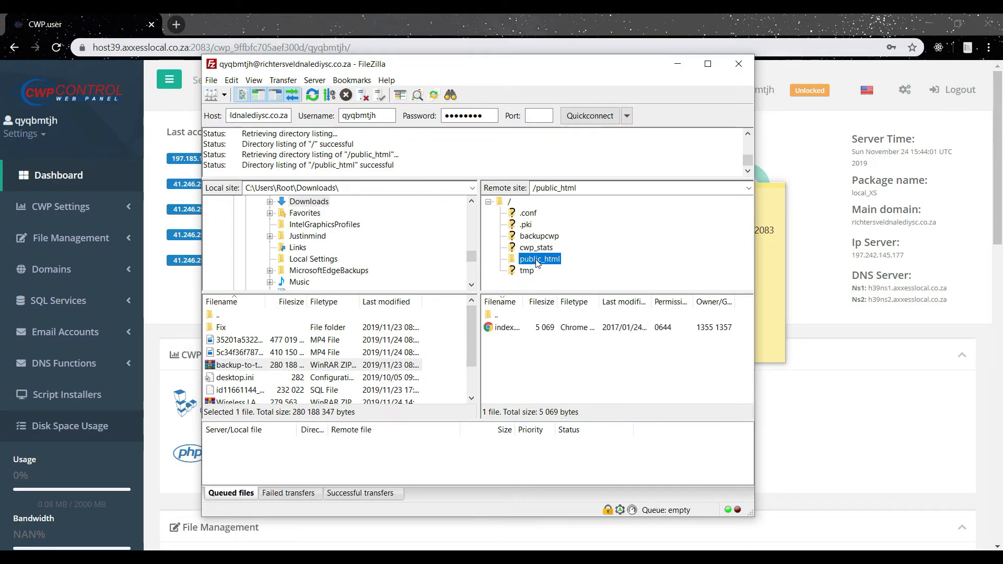
{"action": "left_click", "coordinate": [555, 329]}
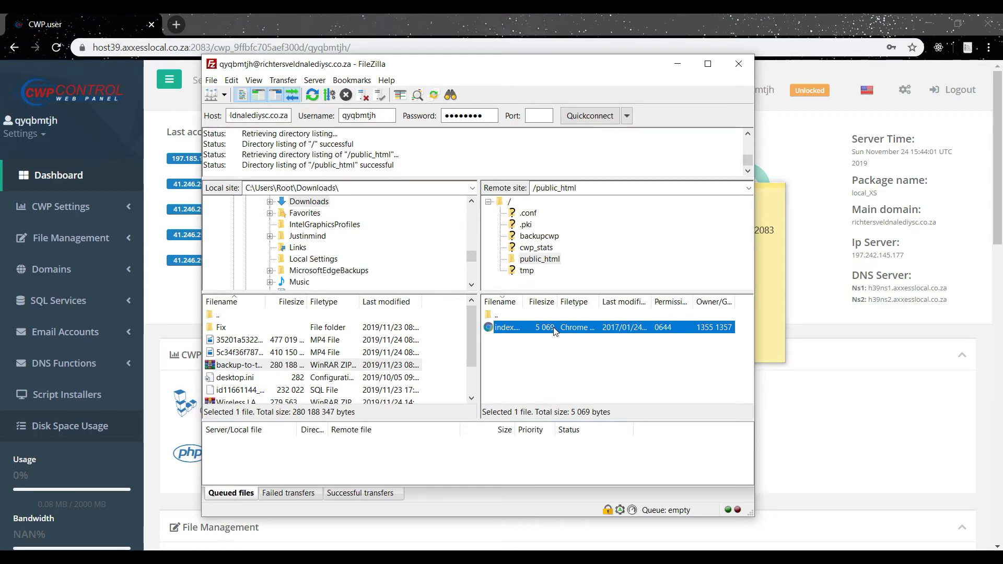
{"action": "double_click", "coordinate": [266, 116]}
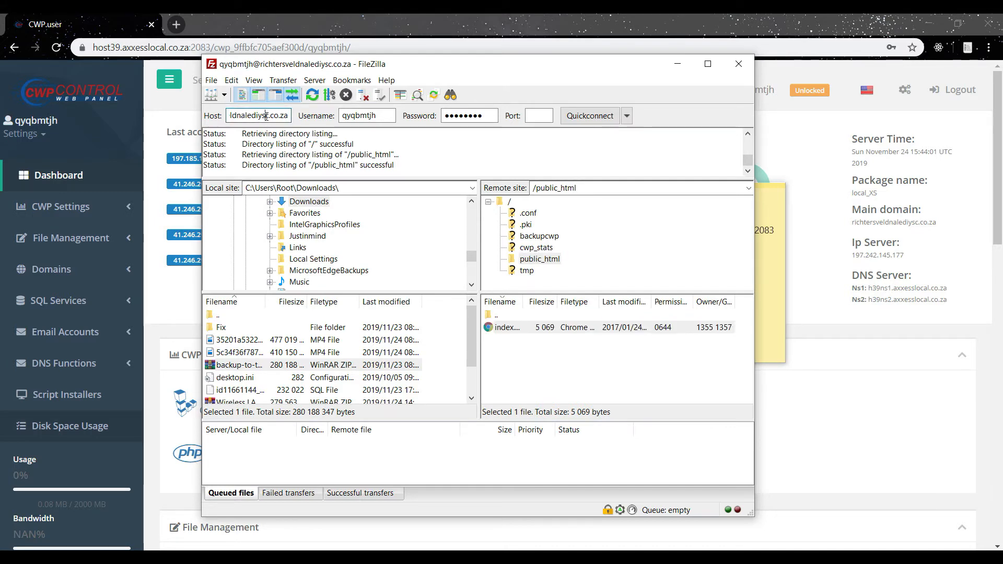
Open the website domain in a new browser tab to check what the site currently shows.
{"action": "left_click", "coordinate": [178, 24]}
{"action": "key", "text": "ctrl+v"}
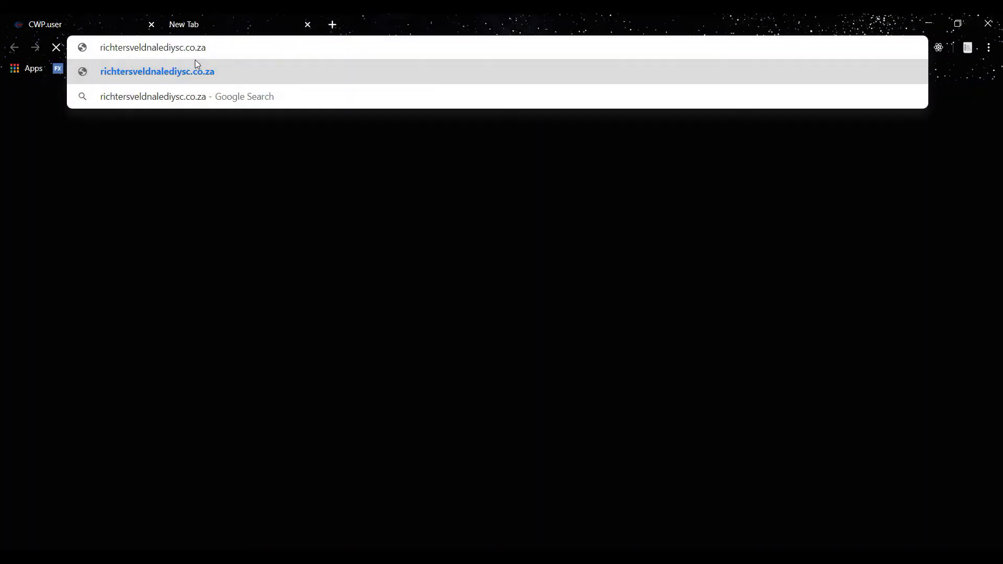
{"action": "key", "text": "Return"}
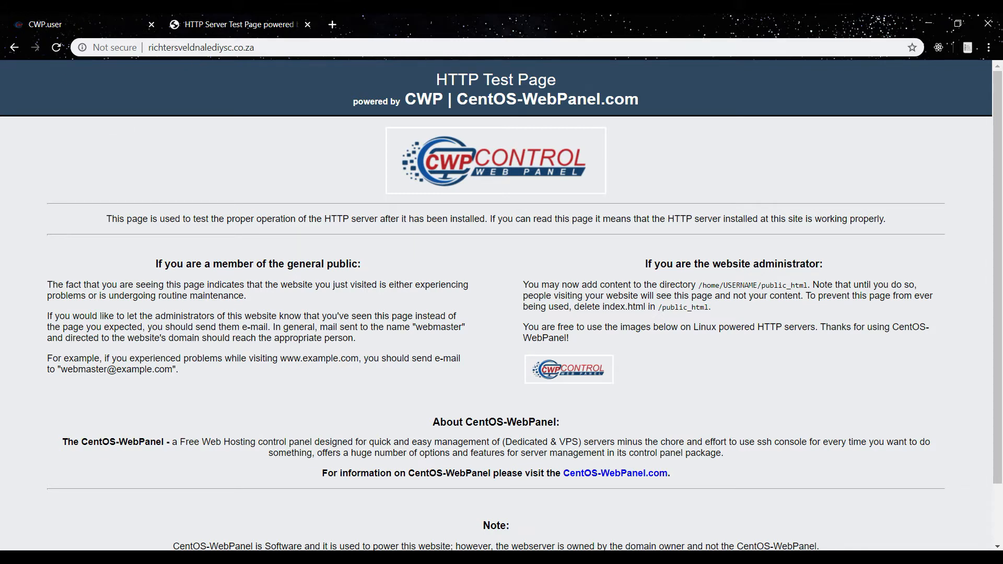
Delete the index.html file from the remote public_html folder in FileZilla.
{"action": "key", "text": "alt+Tab"}
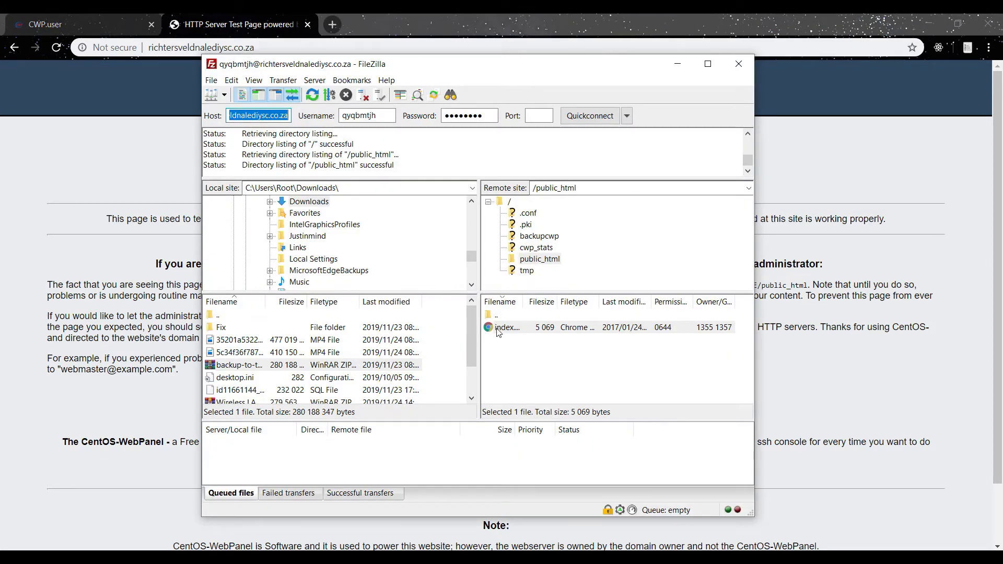
{"action": "left_click", "coordinate": [497, 332]}
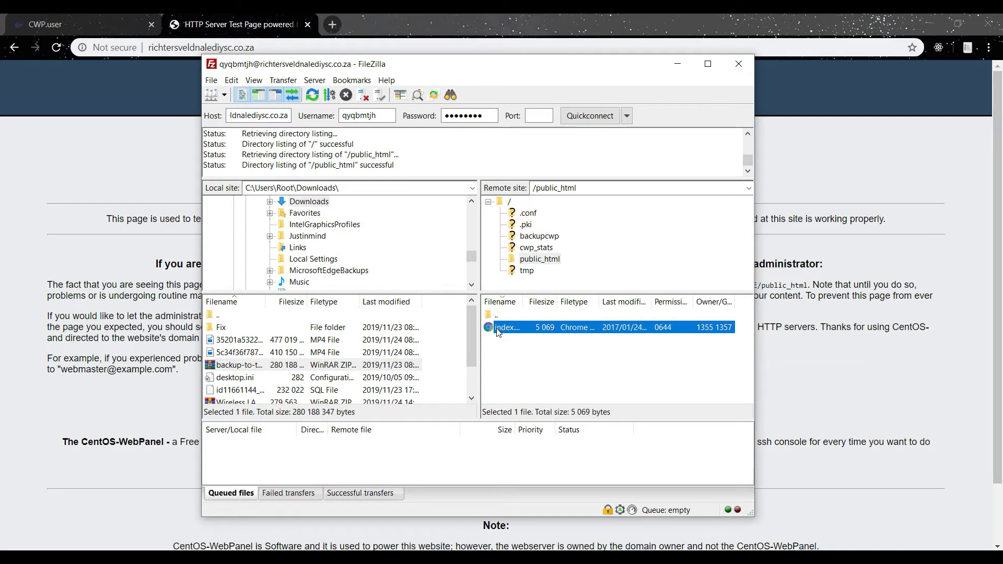
{"action": "right_click", "coordinate": [497, 332]}
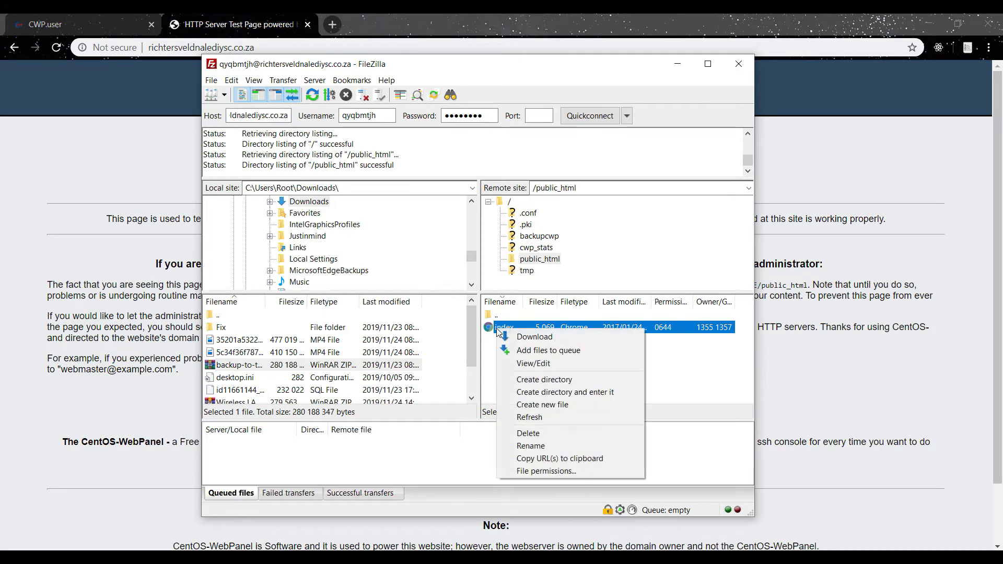
{"action": "left_click", "coordinate": [527, 434]}
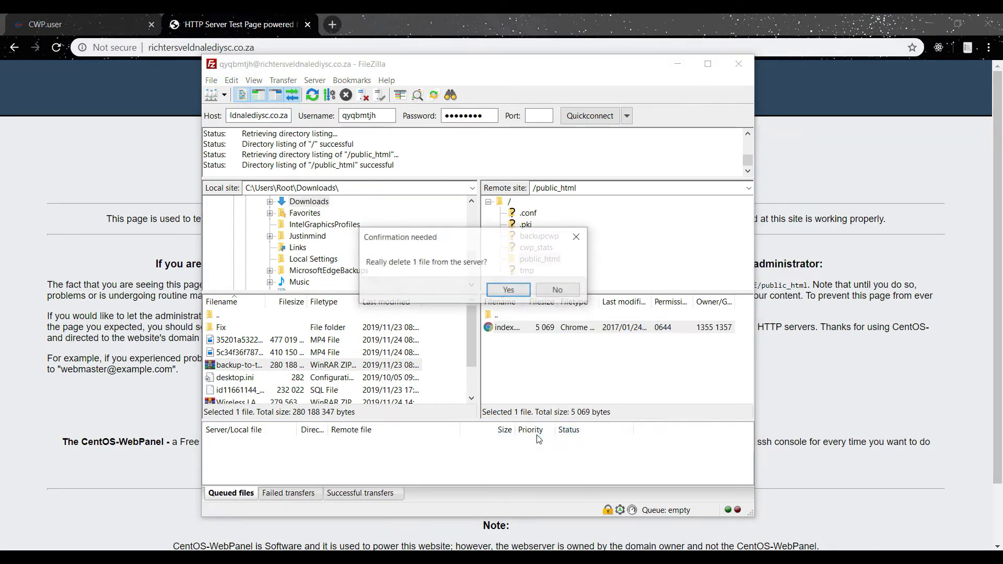
{"action": "left_click", "coordinate": [508, 291]}
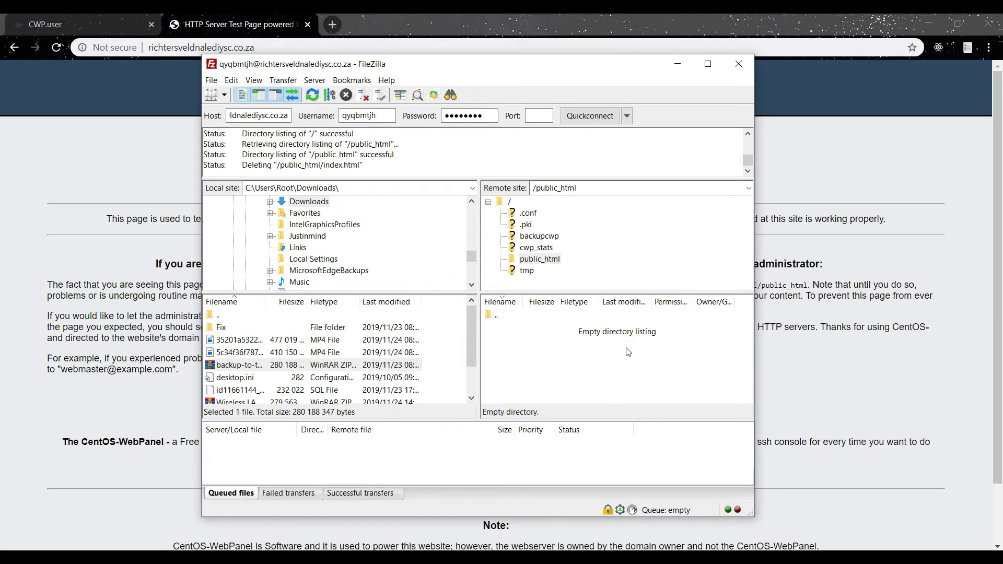
Upload the backup-to-transfer.zip archive from Downloads to public_html, accepting the server certificate.
{"action": "left_click", "coordinate": [248, 368]}
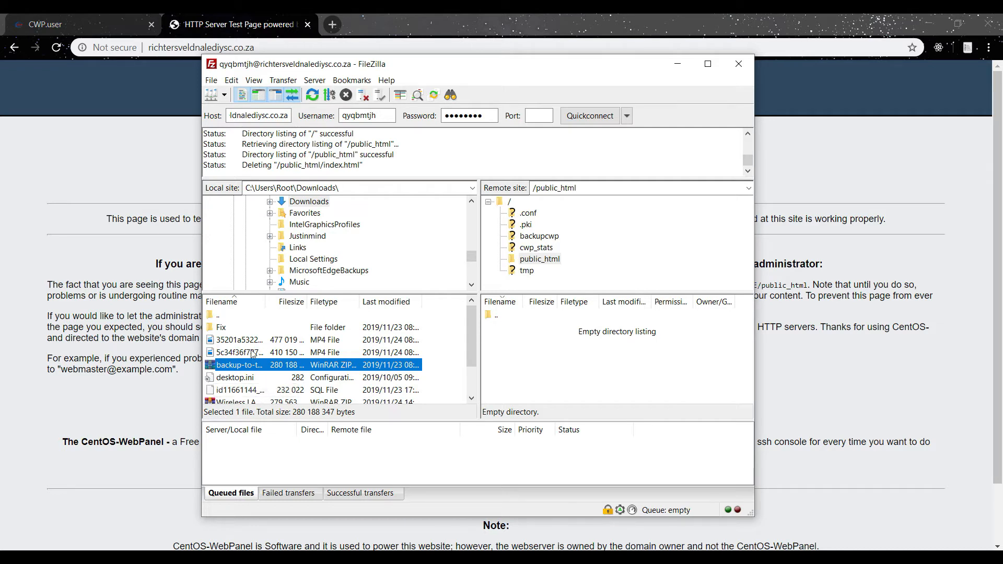
{"action": "right_click", "coordinate": [247, 368]}
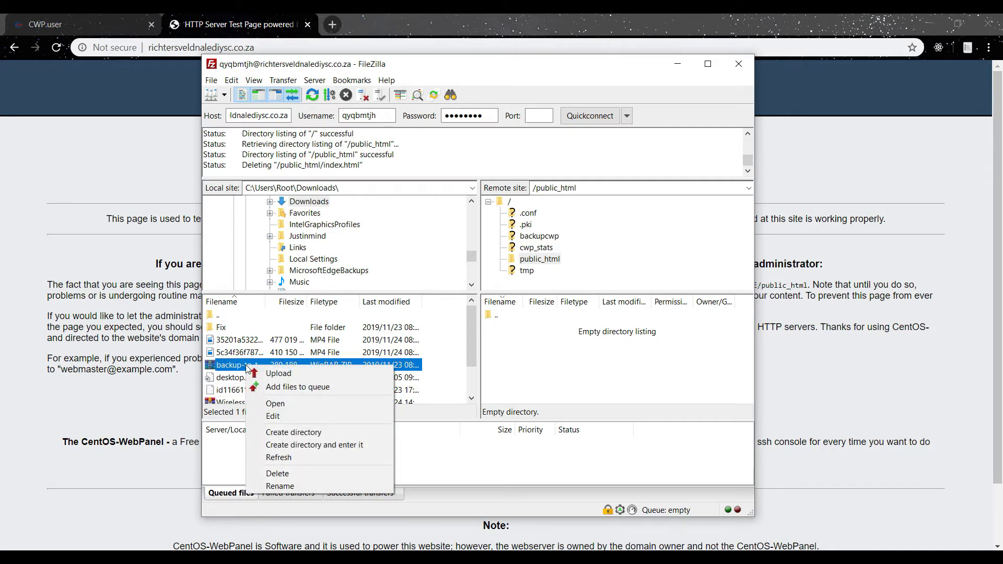
{"action": "left_click", "coordinate": [270, 374]}
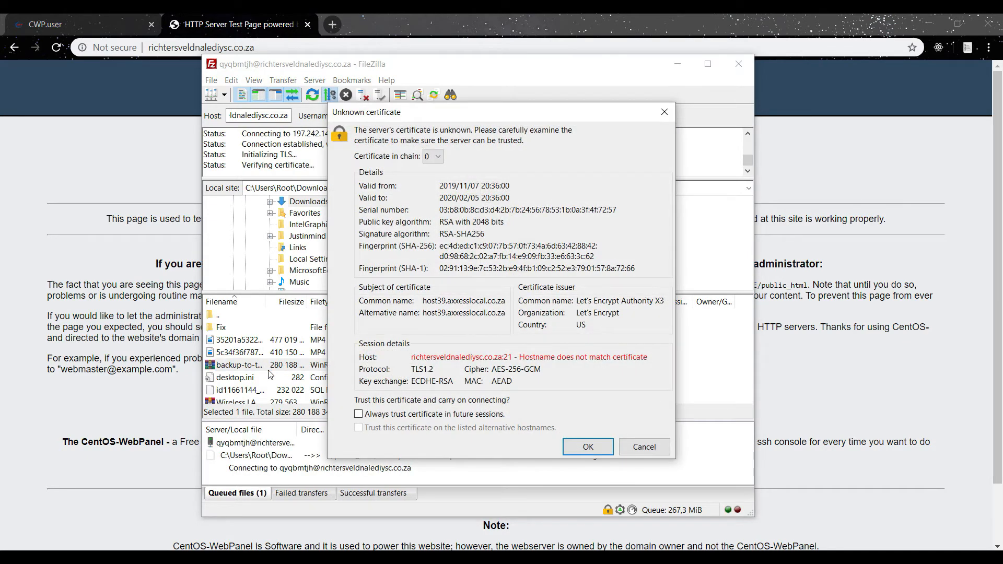
{"action": "left_click", "coordinate": [583, 447]}
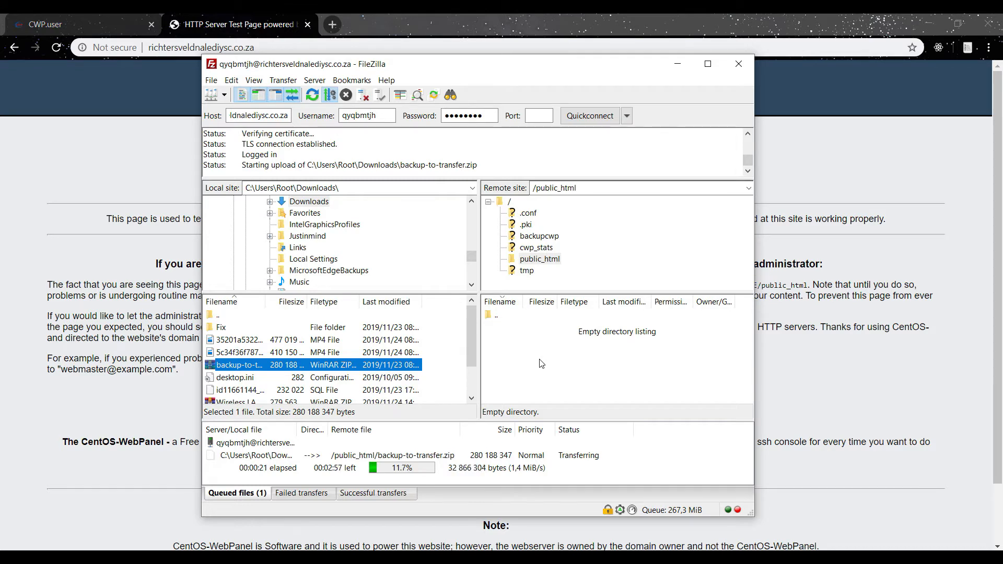
Return to the control panel, open the MySQL Manager and start creating a new database and user.
{"action": "left_click", "coordinate": [149, 163]}
{"action": "left_click", "coordinate": [89, 18]}
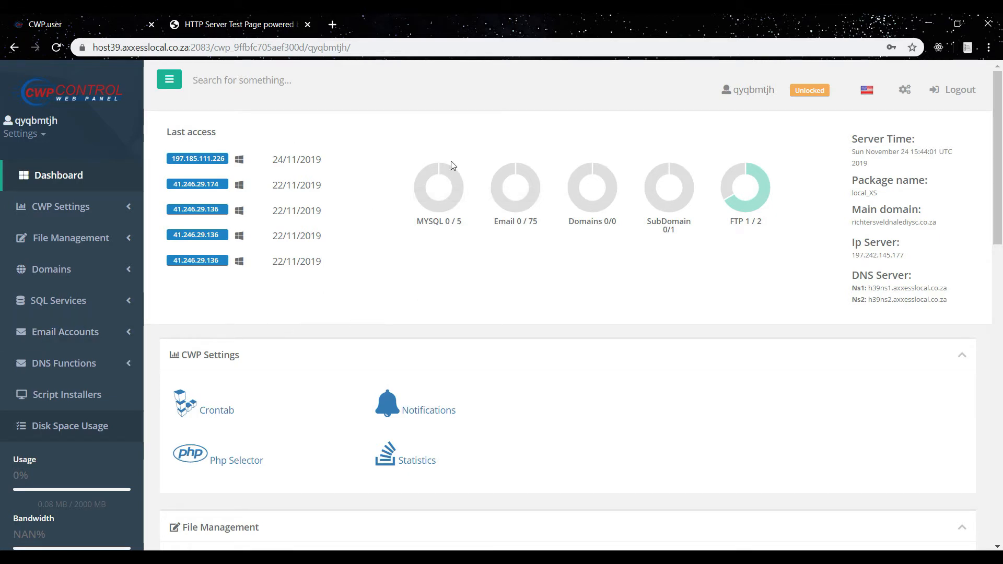
{"action": "left_click_drag", "start_coordinate": [999, 100], "coordinate": [1000, 274]}
{"action": "left_click", "coordinate": [452, 367]}
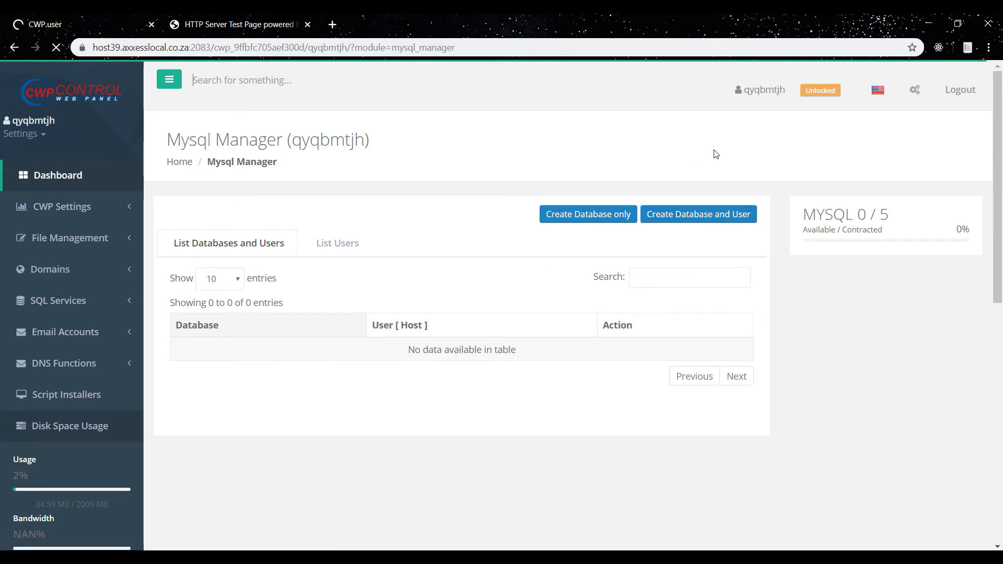
{"action": "left_click", "coordinate": [703, 220]}
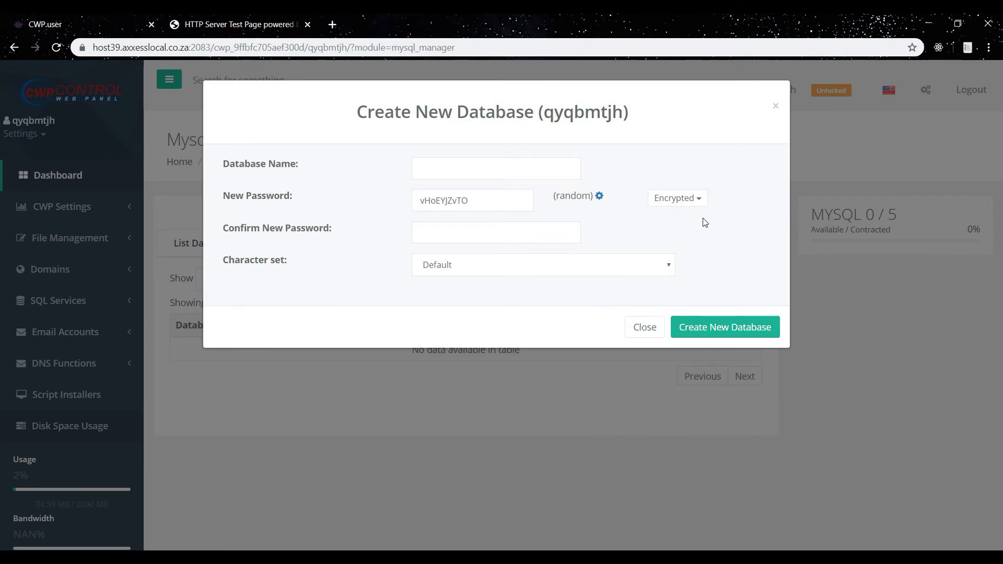
Copy the generated database password and paste it into the notes under a new DB Password label.
{"action": "left_click", "coordinate": [444, 201]}
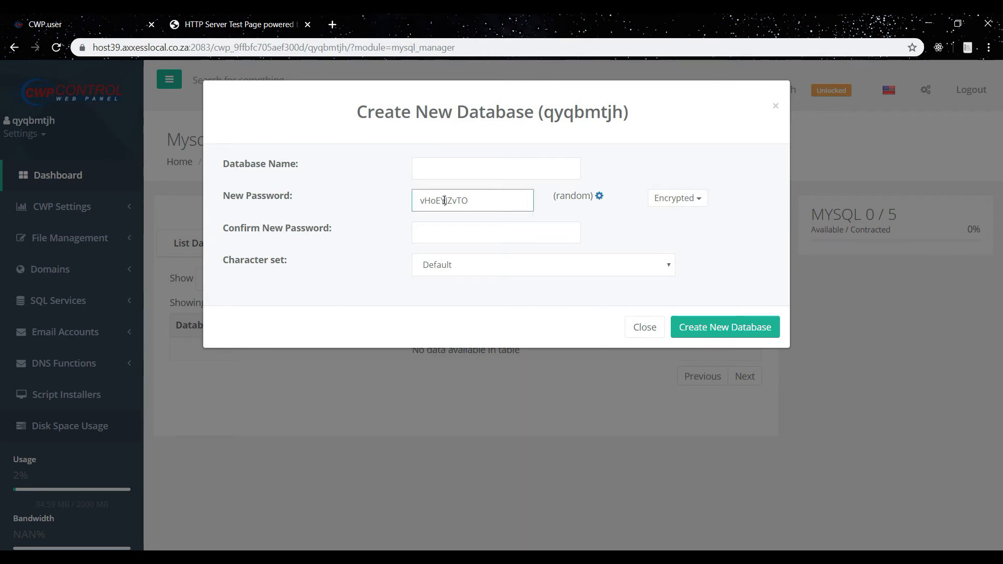
{"action": "double_click", "coordinate": [444, 201]}
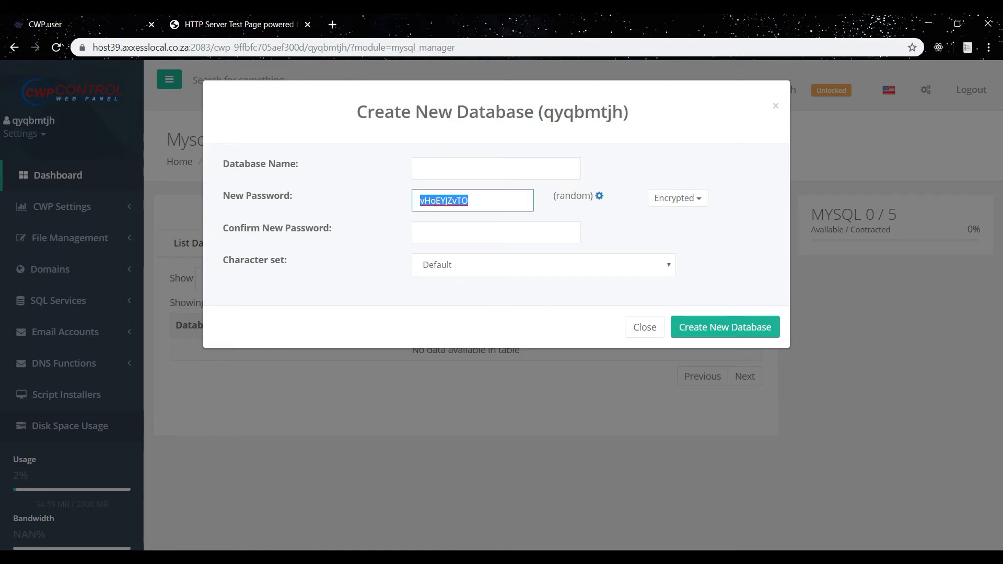
{"action": "key", "text": "alt+Tab"}
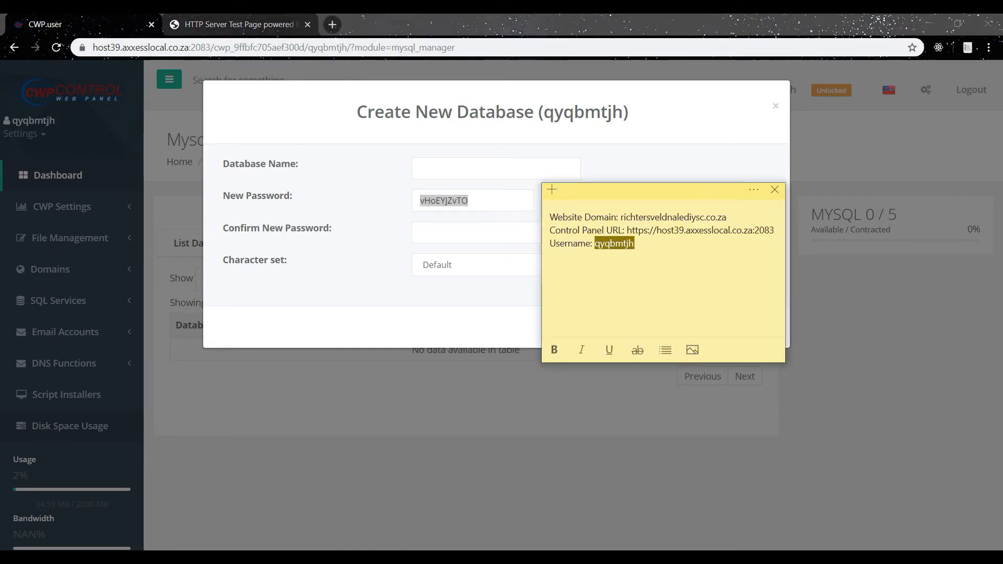
{"action": "left_click", "coordinate": [652, 277]}
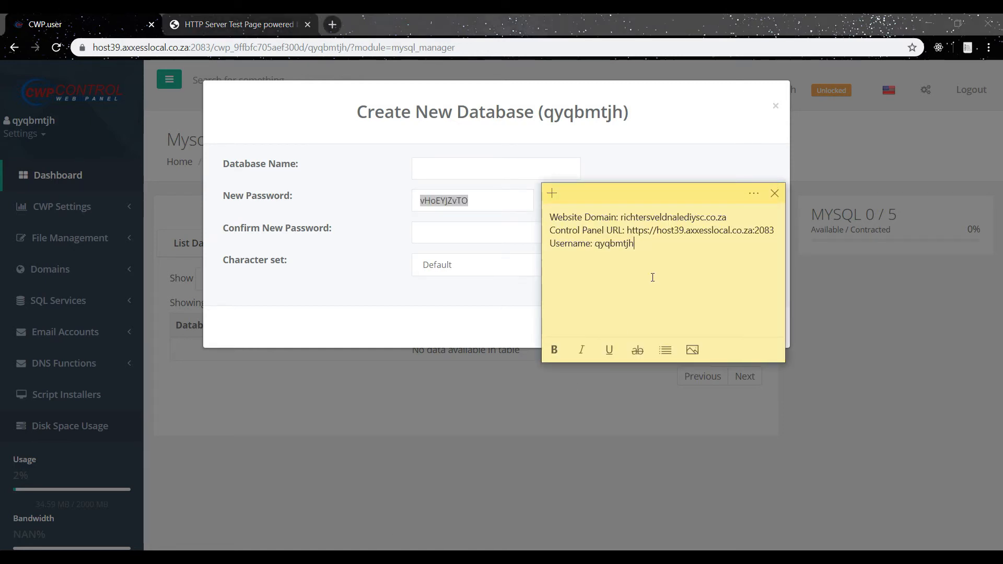
{"action": "key", "text": "Return"}
{"action": "key", "text": "Return"}
{"action": "type", "text": "DB P"}
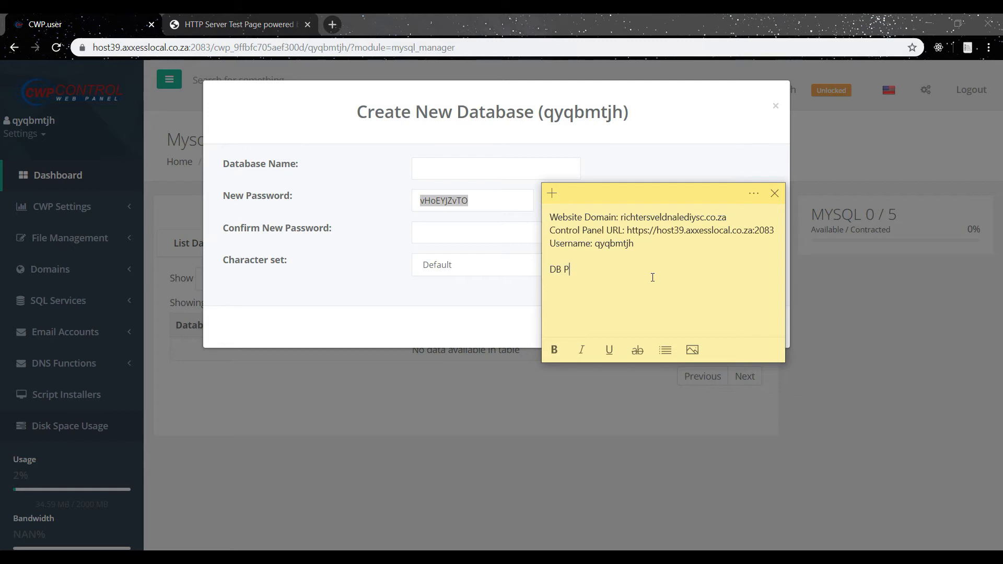
{"action": "type", "text": "sword:"}
{"action": "key", "text": "ctrl+v"}
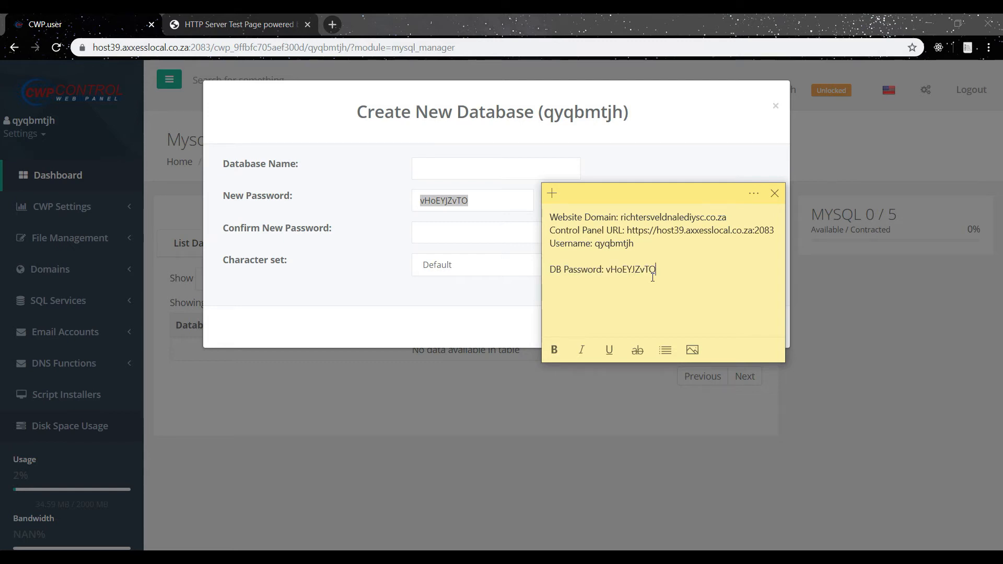
Add a DB Name label to the notes above the database password line.
{"action": "left_click", "coordinate": [556, 259]}
{"action": "key", "text": "Return"}
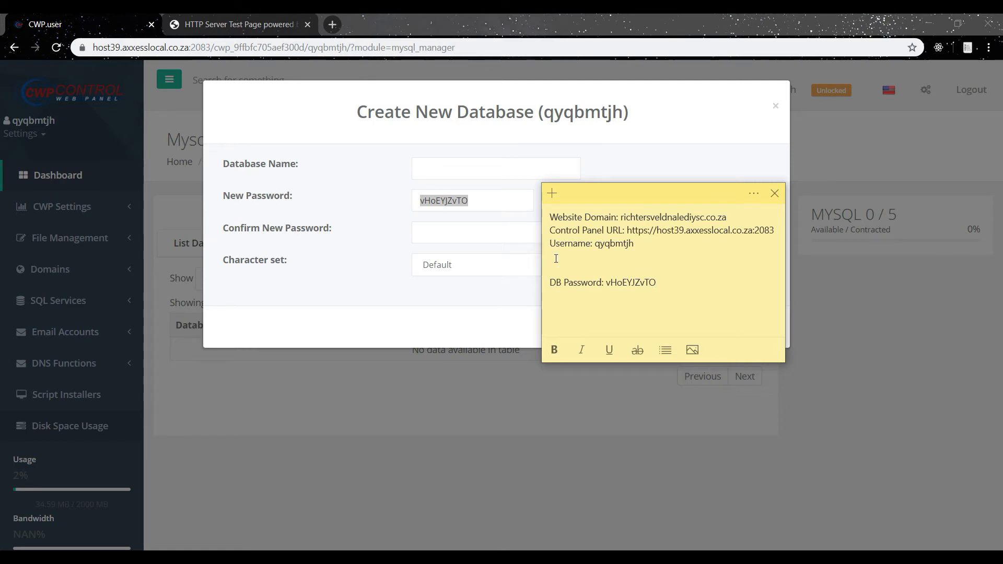
{"action": "type", "text": "DB Name"}
Name the database test, paste the generated password into the confirmation field, and create the database.
{"action": "left_click", "coordinate": [469, 167]}
{"action": "type", "text": "test"}
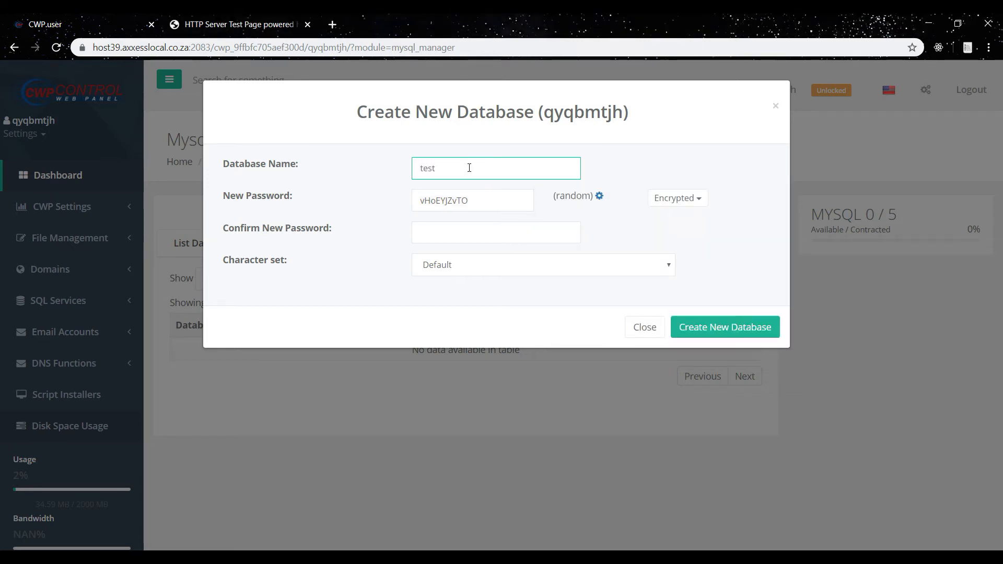
{"action": "double_click", "coordinate": [446, 199]}
{"action": "key", "text": "ctrl+c"}
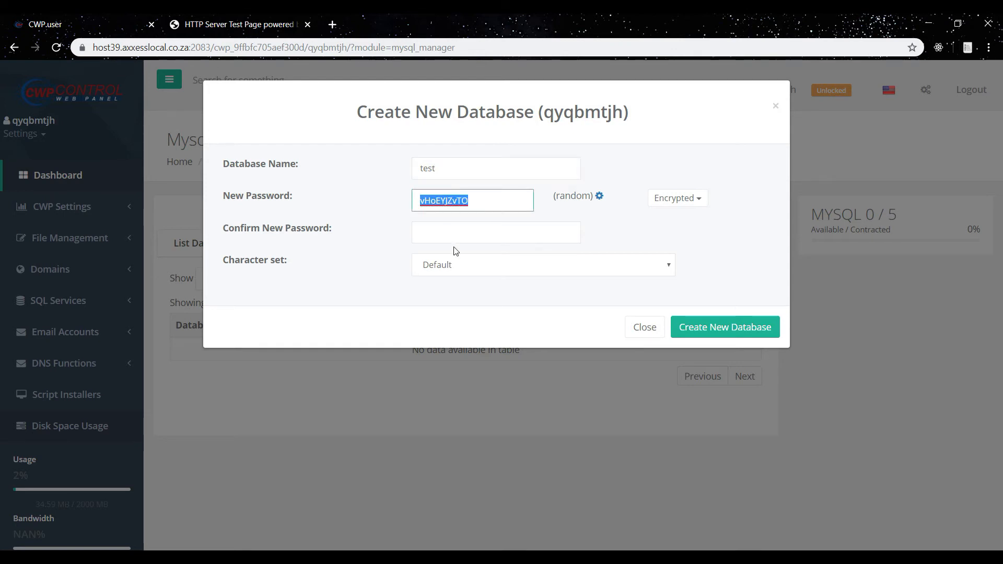
{"action": "left_click", "coordinate": [453, 233]}
{"action": "key", "text": "ctrl+v"}
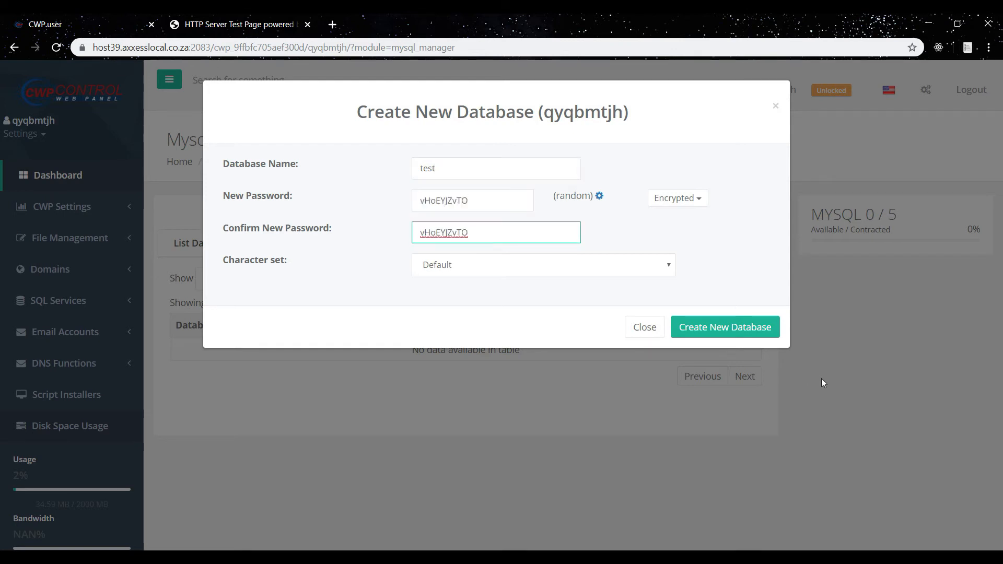
{"action": "left_click", "coordinate": [739, 327]}
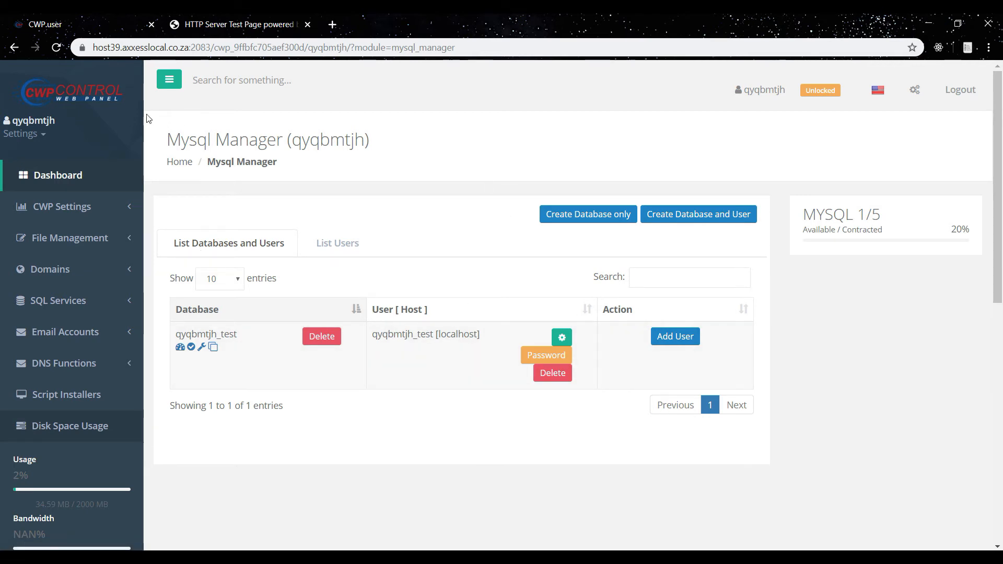
Go back to the control panel dashboard and open phpMyAdmin from the SQL Services section.
{"action": "left_click", "coordinate": [16, 49]}
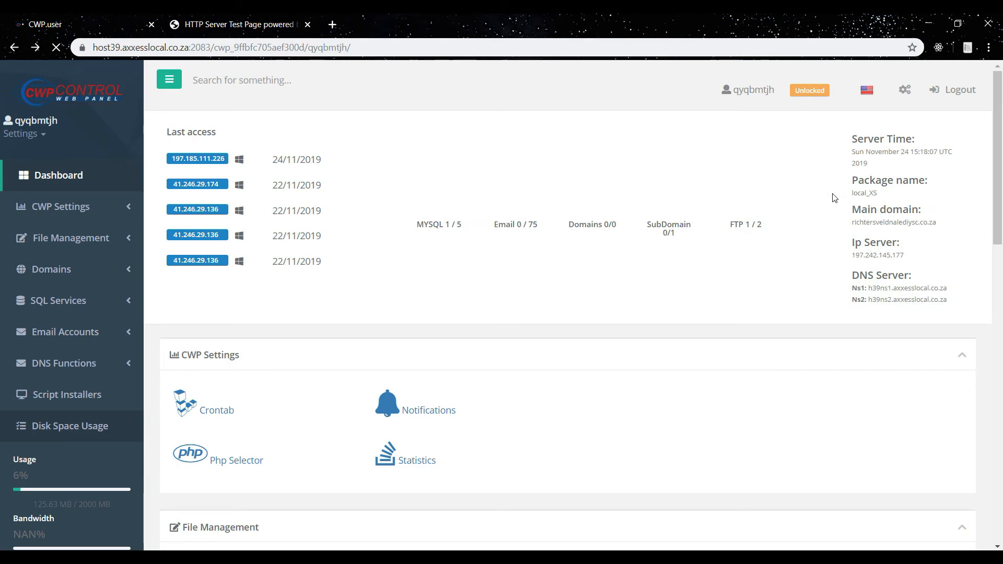
{"action": "left_click_drag", "start_coordinate": [1001, 201], "coordinate": [1002, 364]}
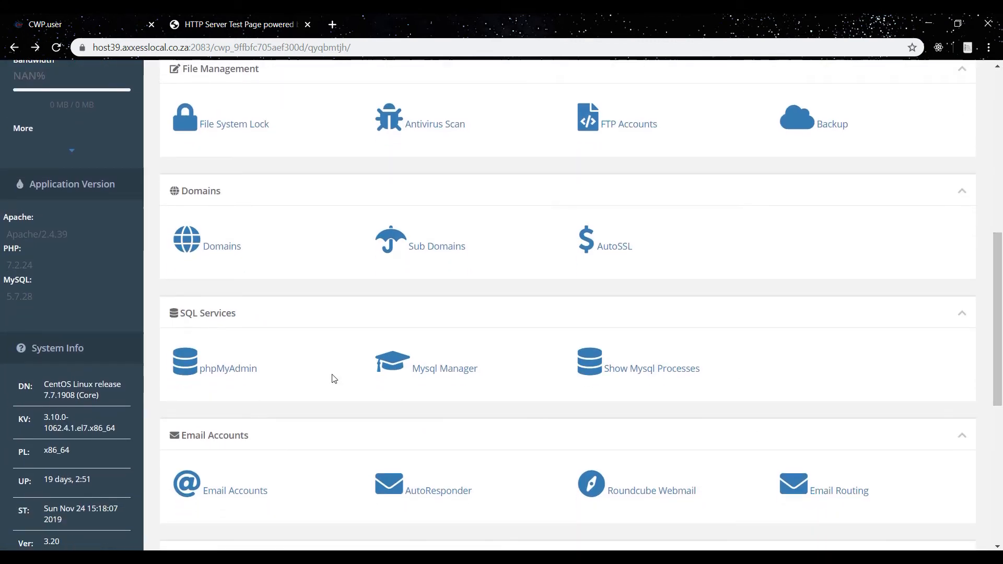
{"action": "left_click", "coordinate": [224, 371]}
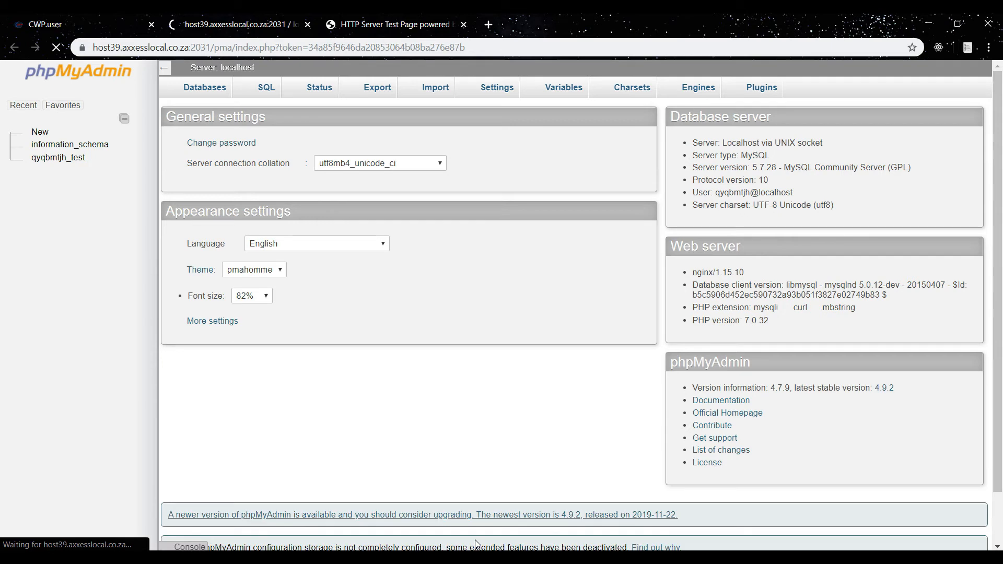
Check the archive upload progress in FileZilla.
{"action": "left_click", "coordinate": [501, 558]}
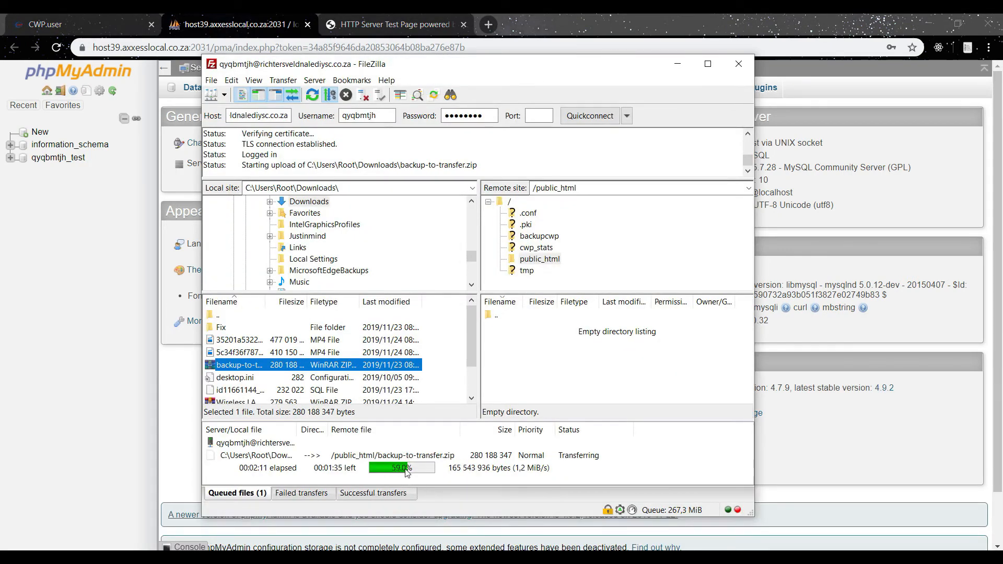
{"action": "left_click", "coordinate": [93, 385]}
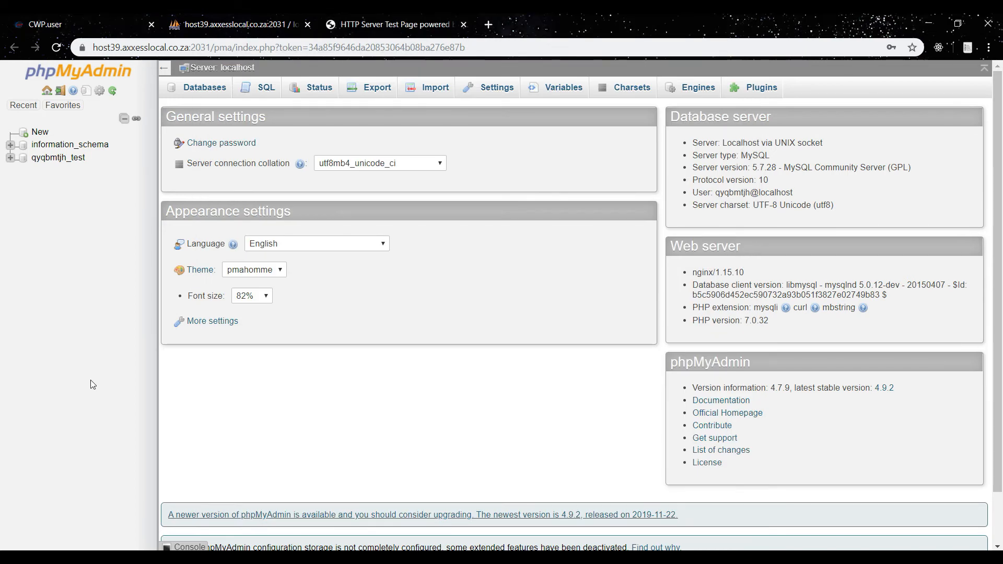
Open the new test database's import page and choose the id11661144_testing.sql file from Downloads.
{"action": "left_click", "coordinate": [52, 159]}
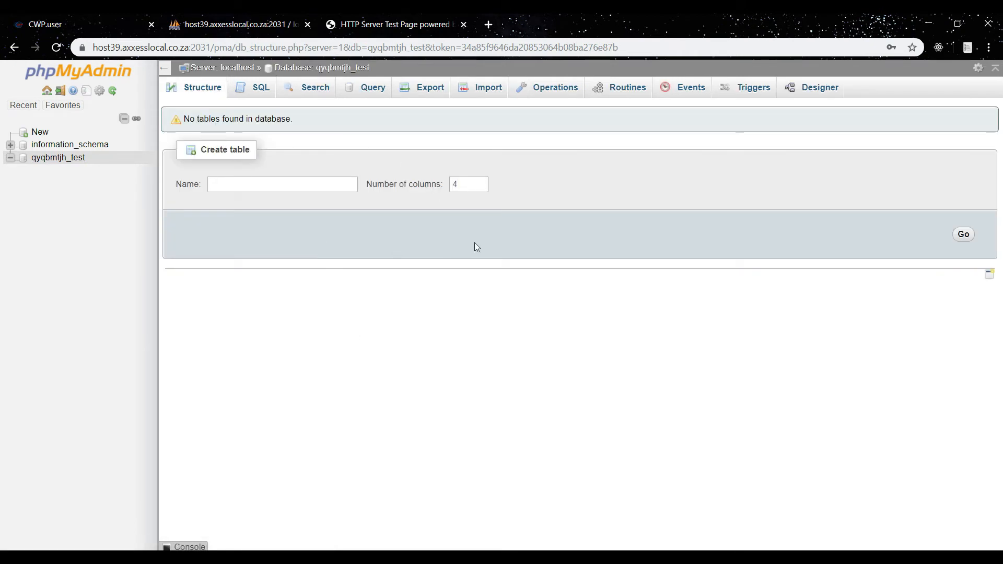
{"action": "left_click", "coordinate": [473, 99]}
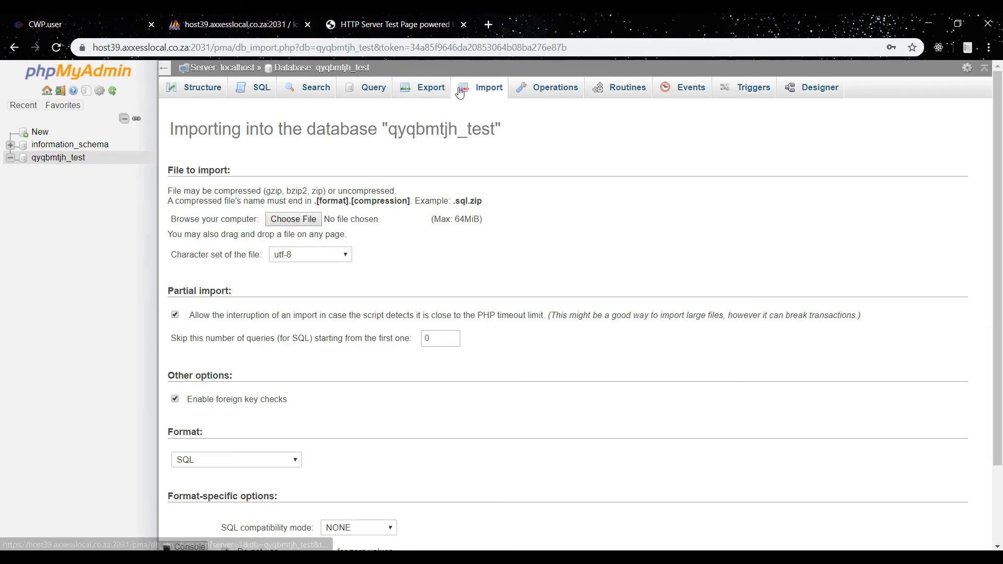
{"action": "left_click", "coordinate": [304, 223]}
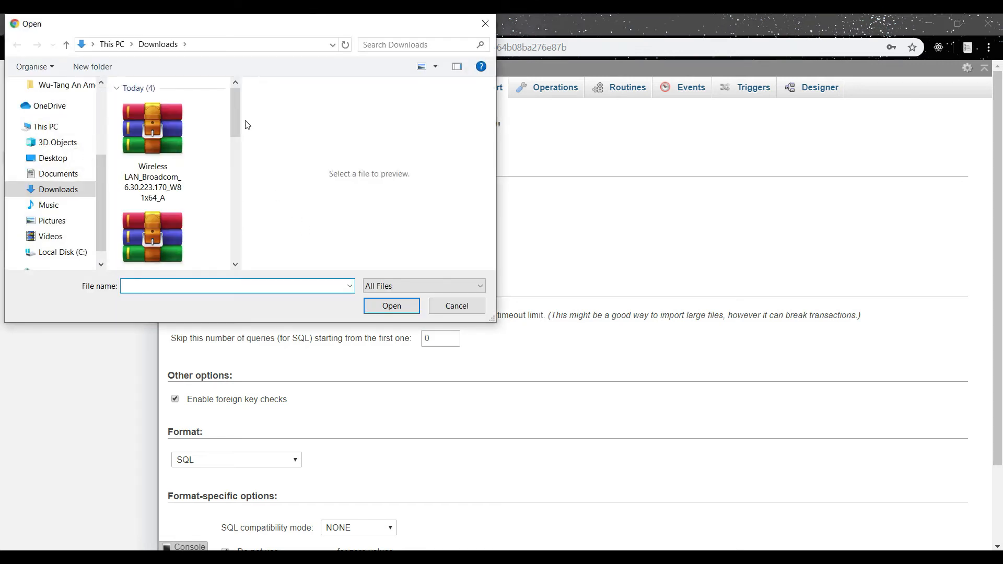
{"action": "left_click_drag", "start_coordinate": [239, 120], "coordinate": [242, 209]}
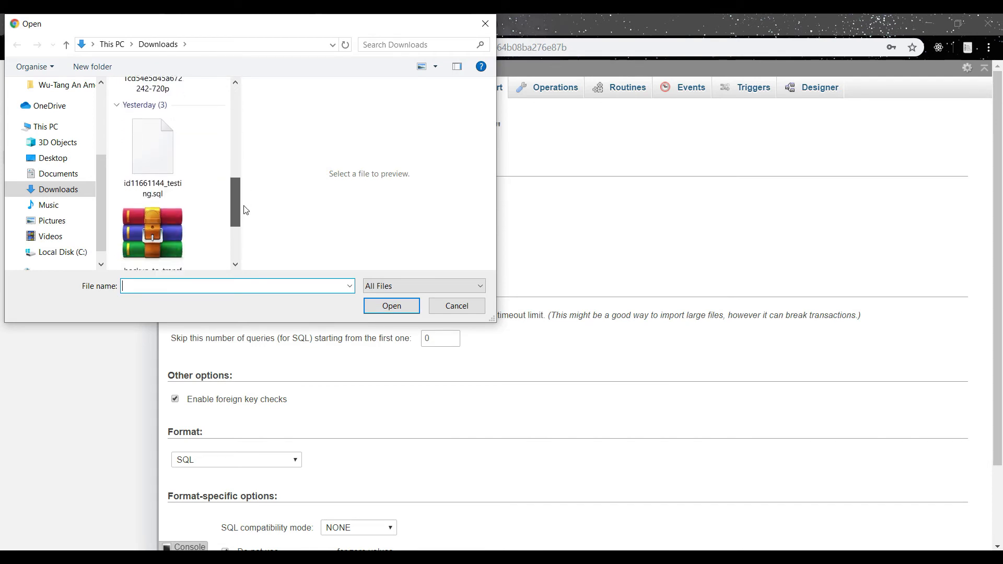
{"action": "left_click", "coordinate": [168, 160]}
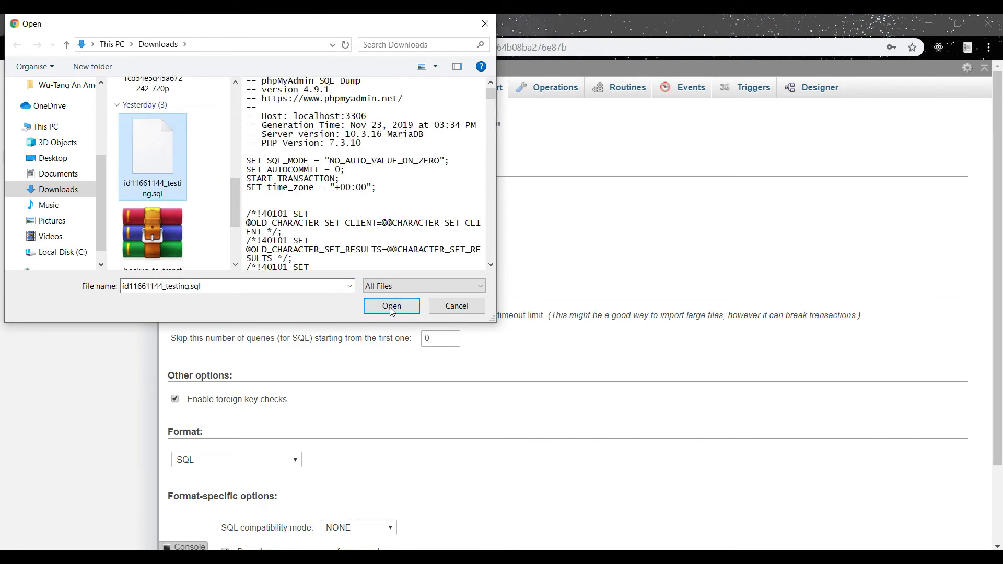
{"action": "left_click", "coordinate": [391, 307]}
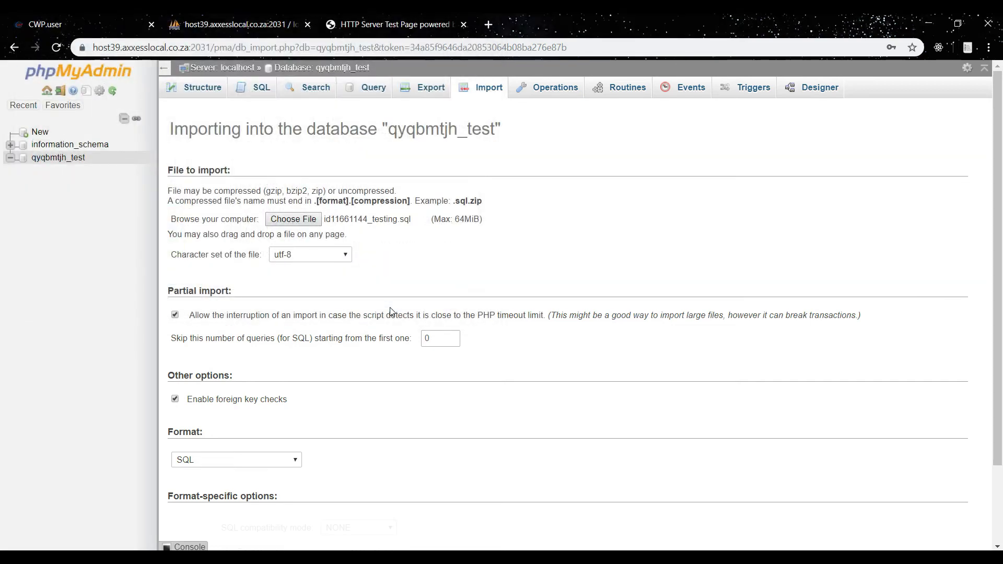
Start importing the selected SQL file into the test database, checking the archive upload in FileZilla meanwhile.
{"action": "left_click_drag", "start_coordinate": [997, 202], "coordinate": [995, 330]}
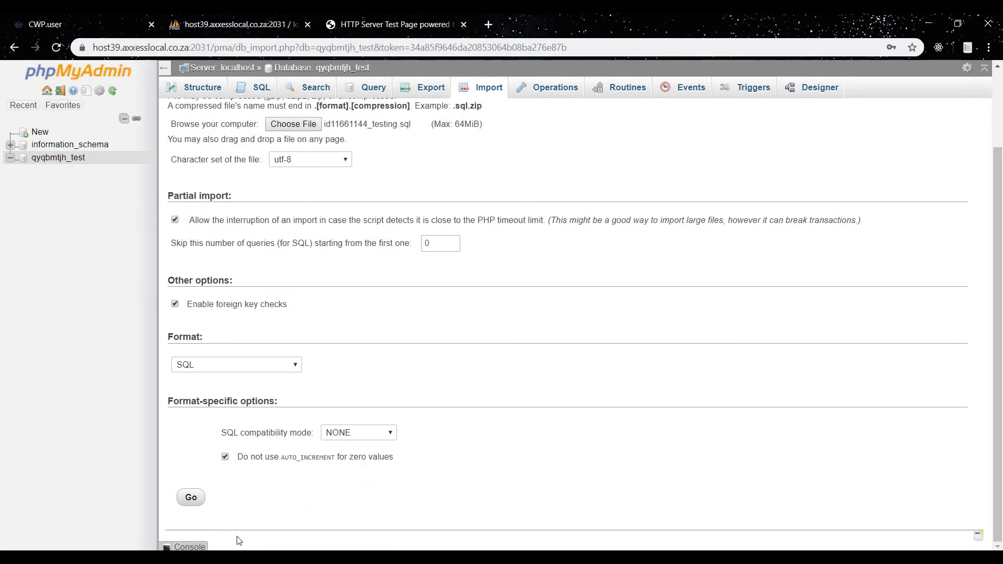
{"action": "left_click", "coordinate": [195, 499]}
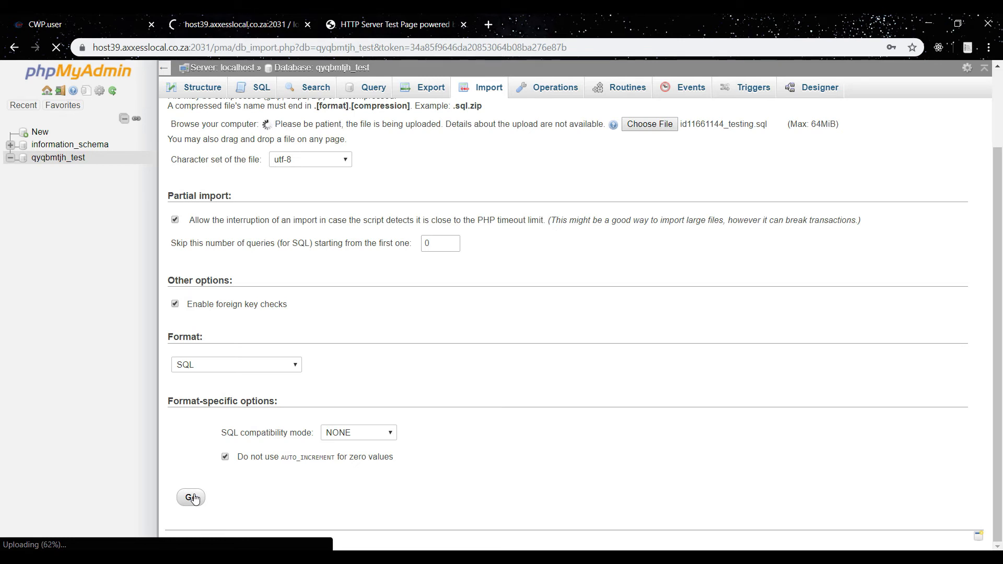
{"action": "key", "text": "alt+Tab"}
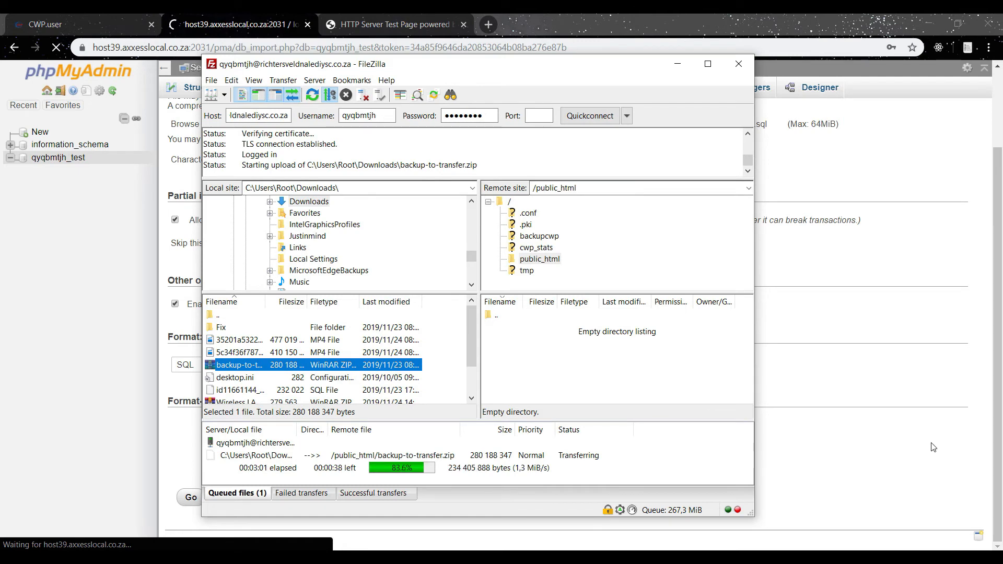
{"action": "key", "text": "alt+Tab"}
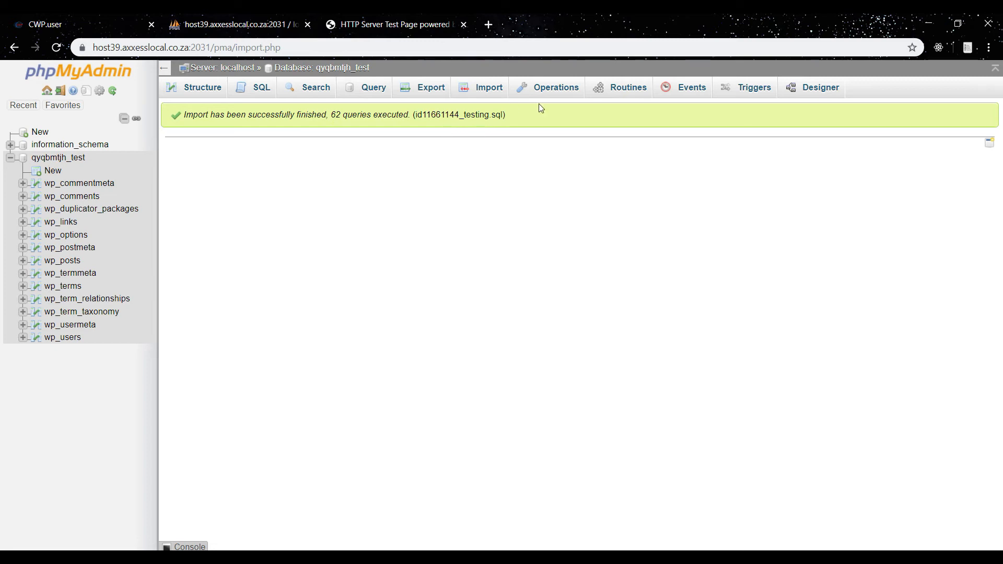
Review the imported tables of the test database and the uploaded archive in public_html on the server.
{"action": "left_click", "coordinate": [62, 158]}
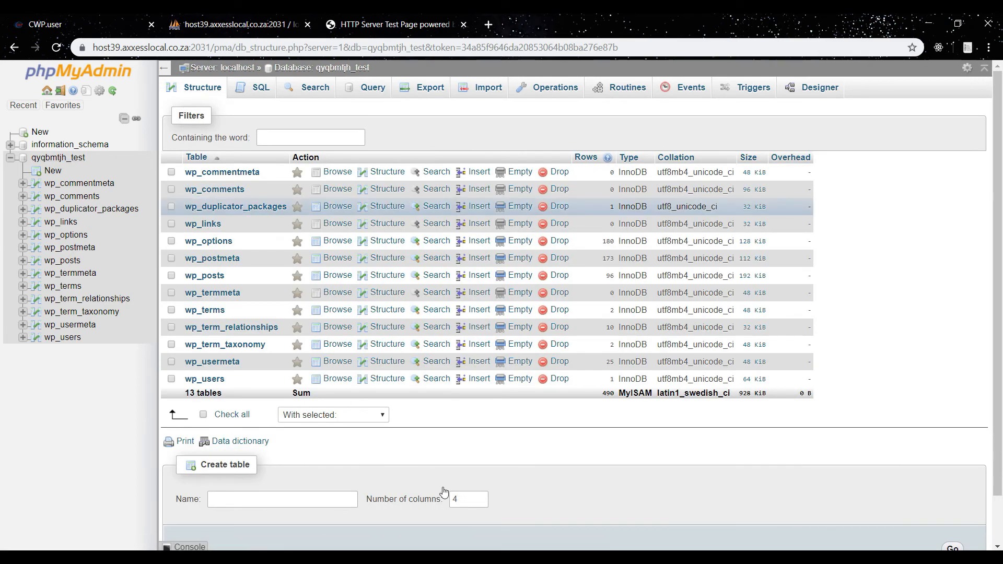
{"action": "key", "text": "alt+Tab"}
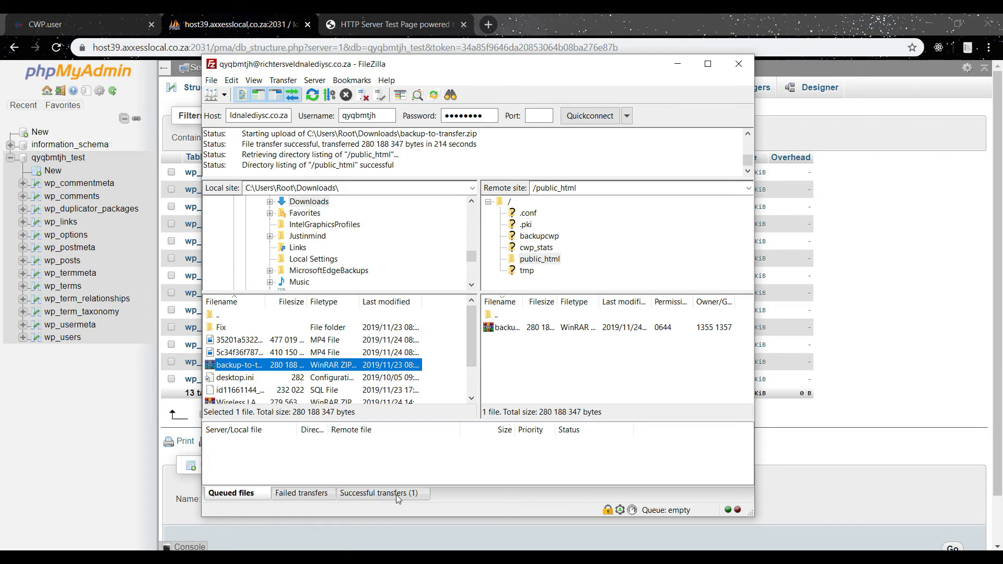
{"action": "left_click", "coordinate": [520, 329]}
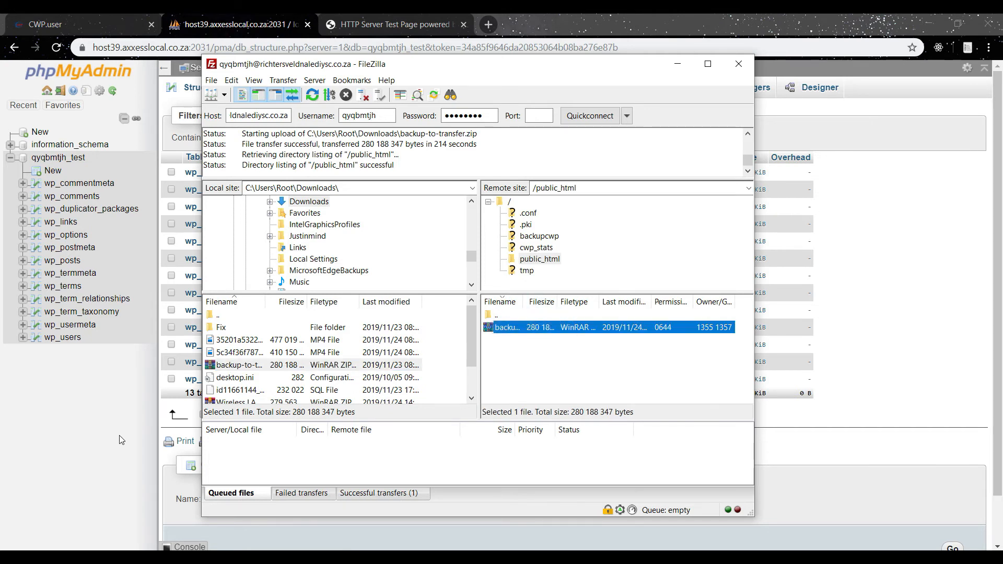
{"action": "left_click", "coordinate": [590, 19]}
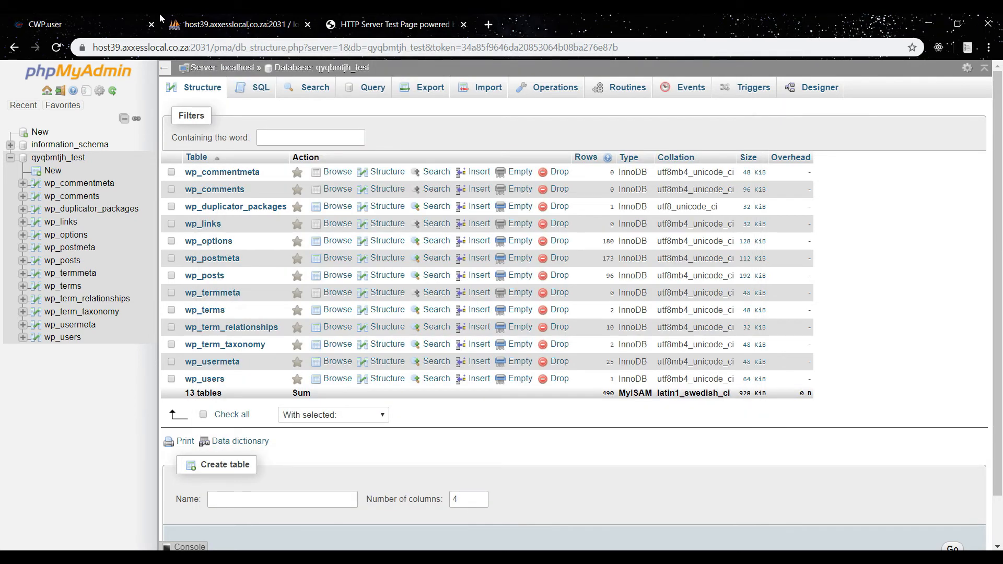
Open the control panel's File Manager and decompress backup-to-transfer.zip inside public_html.
{"action": "left_click", "coordinate": [84, 15]}
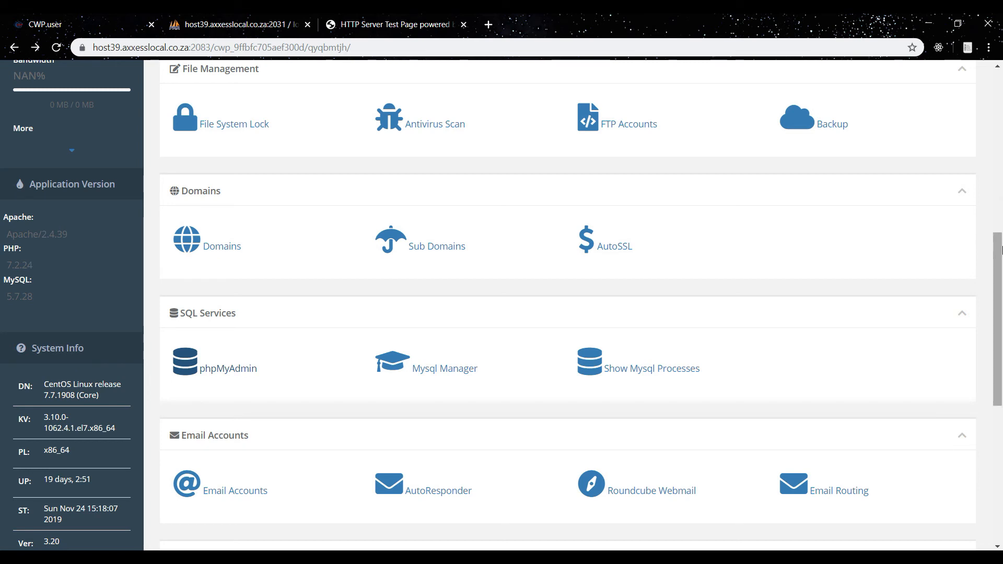
{"action": "left_click_drag", "start_coordinate": [995, 248], "coordinate": [993, 90]}
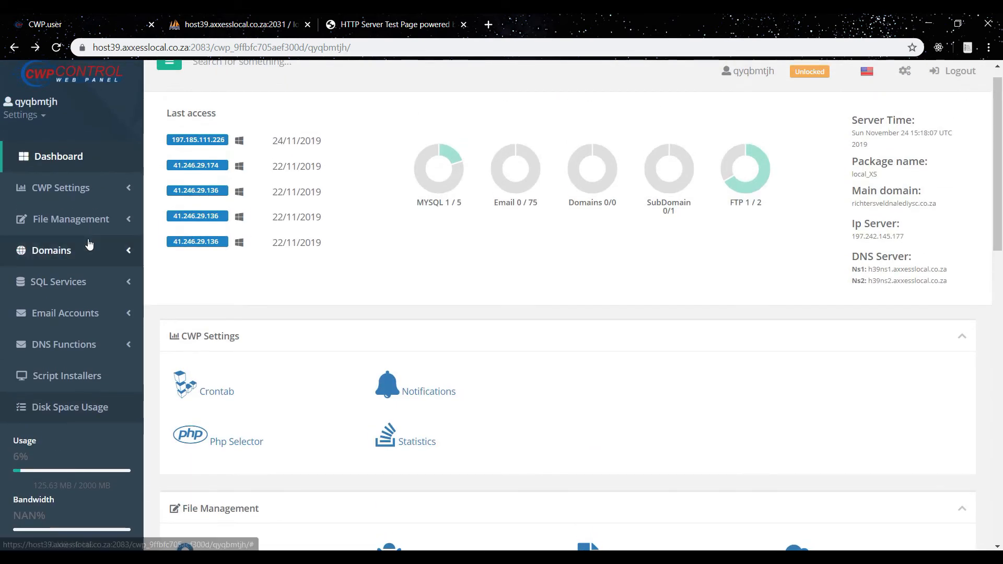
{"action": "left_click", "coordinate": [107, 216]}
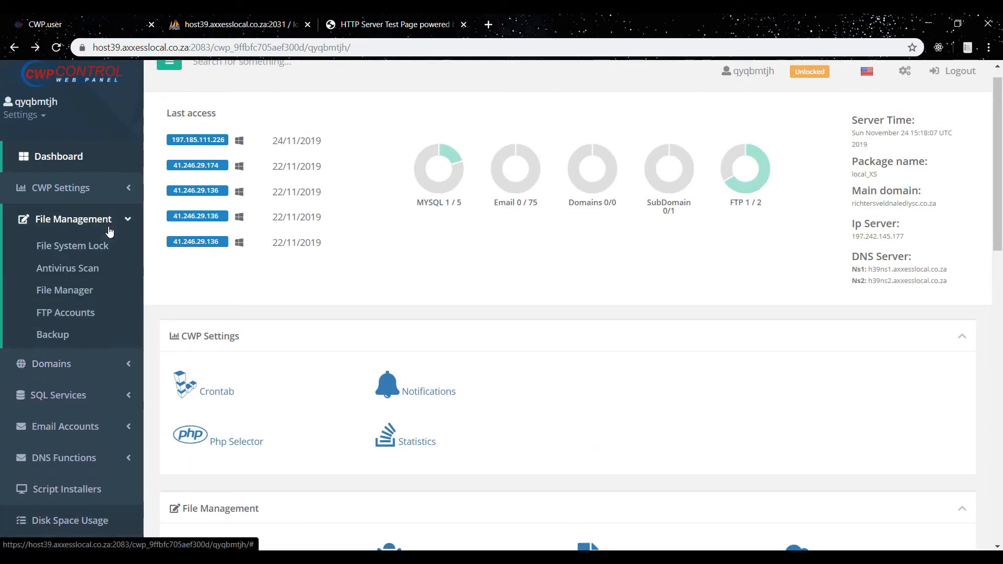
{"action": "left_click", "coordinate": [73, 289]}
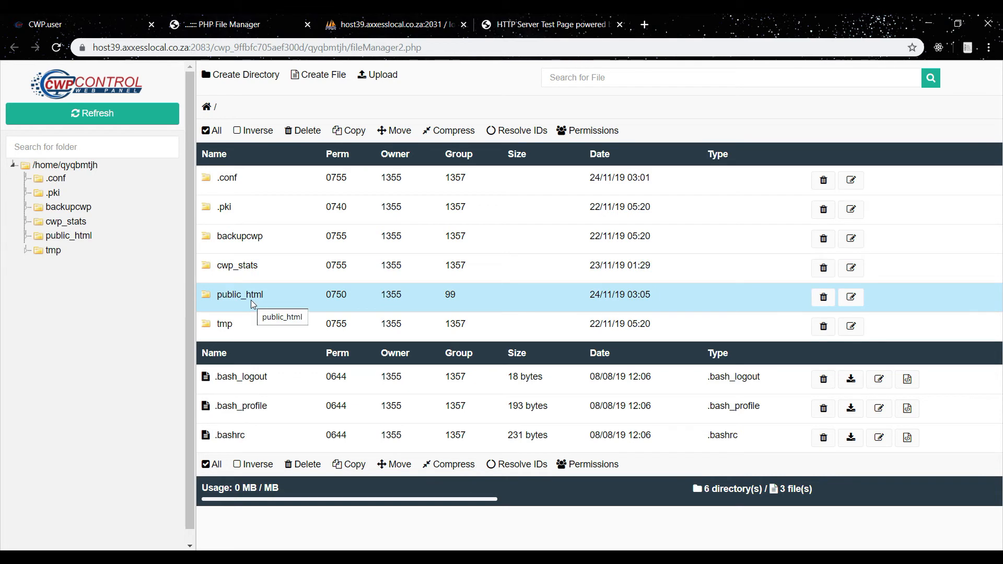
{"action": "double_click", "coordinate": [299, 302]}
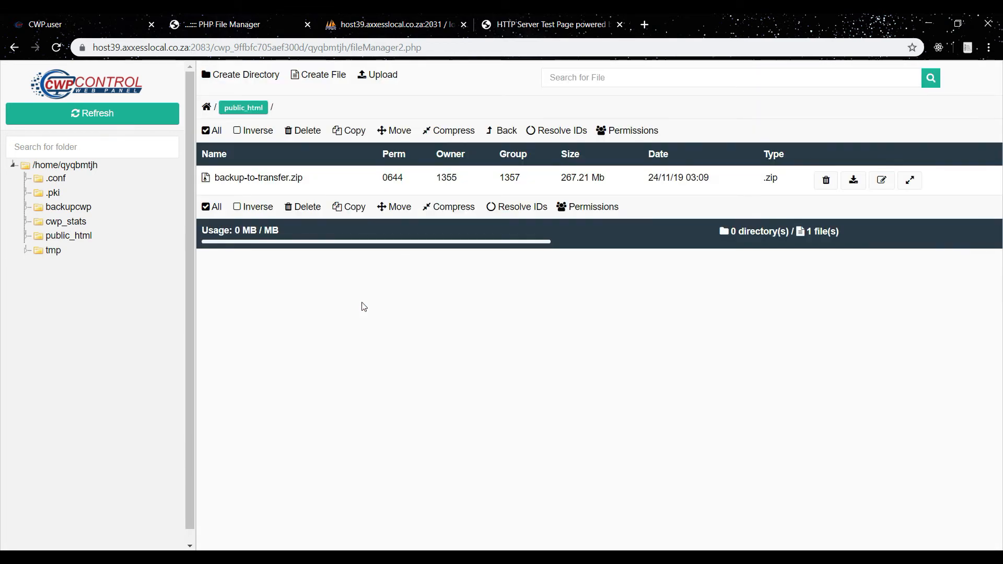
{"action": "left_click", "coordinate": [266, 179]}
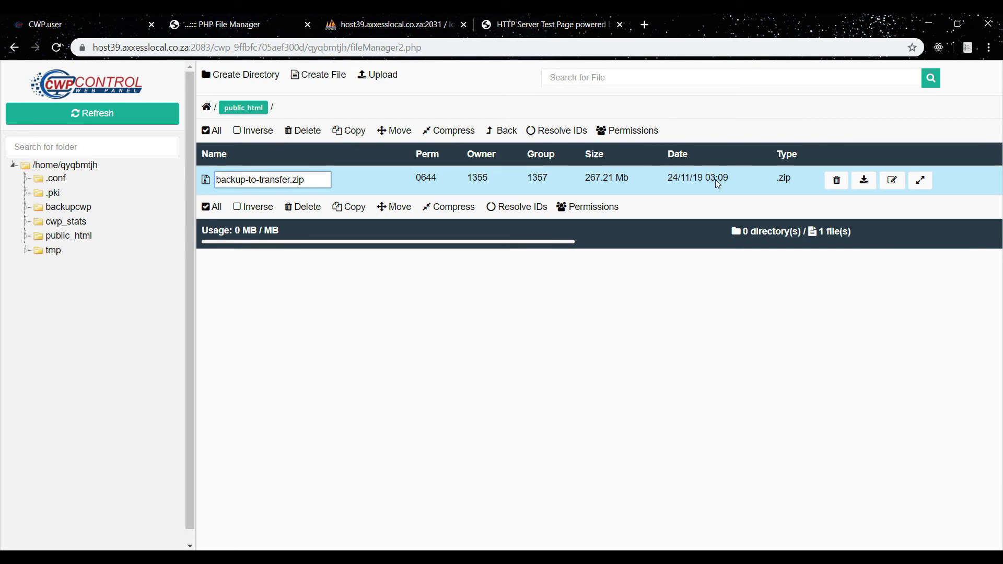
{"action": "right_click", "coordinate": [661, 182]}
{"action": "left_click", "coordinate": [629, 181]}
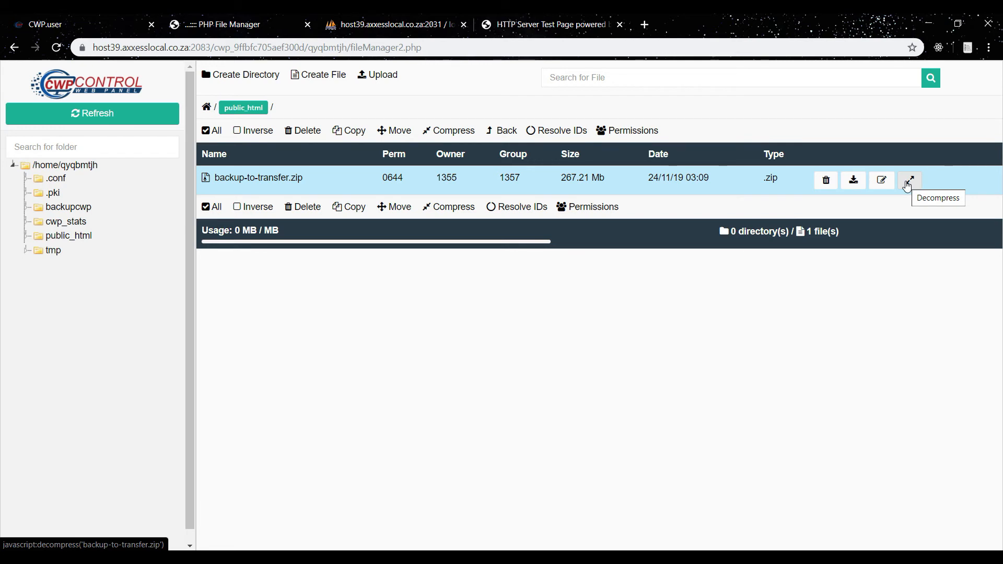
{"action": "left_click", "coordinate": [909, 181]}
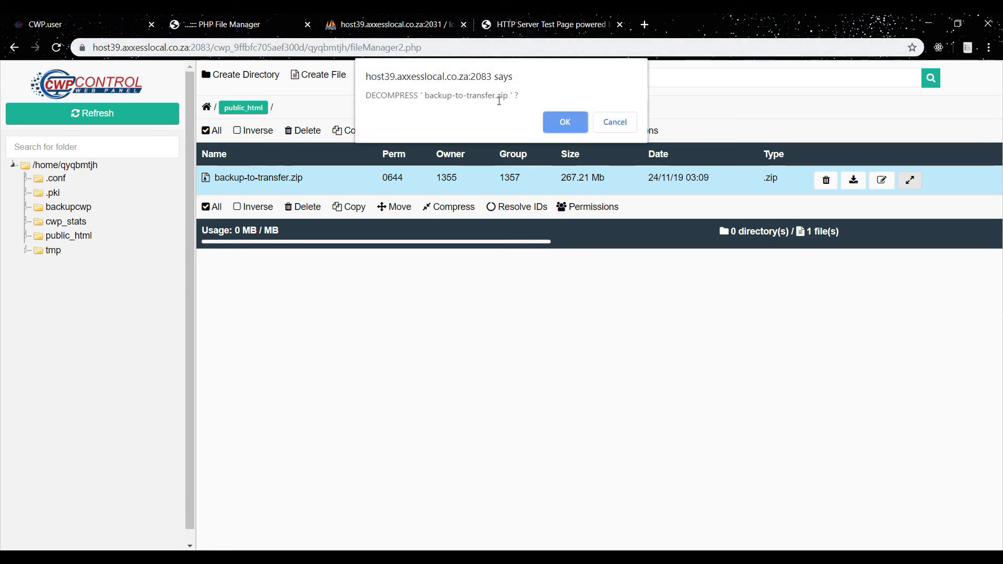
{"action": "left_click", "coordinate": [565, 124]}
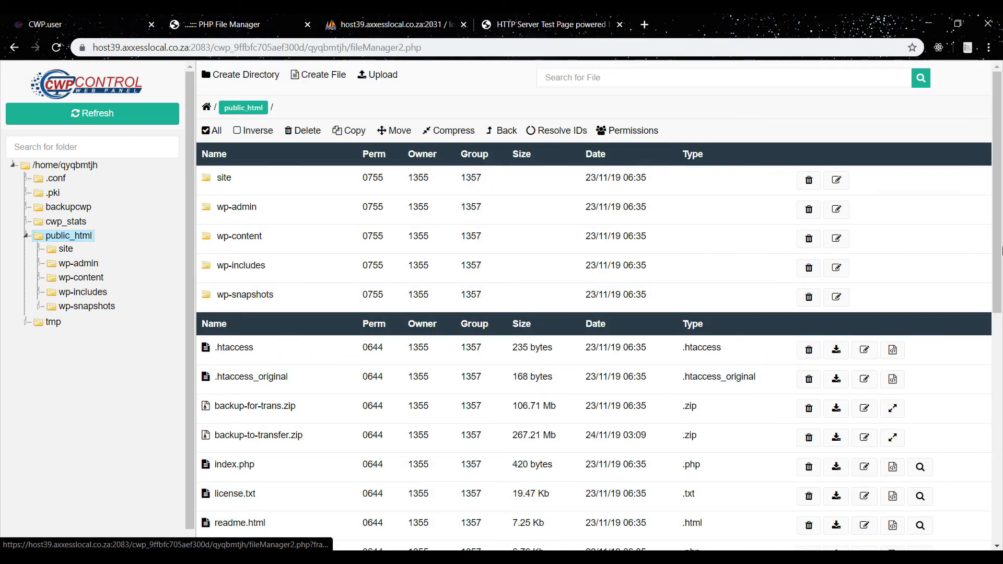
Delete backup-for-trans.zip and backup-to-transfer.zip from public_html.
{"action": "left_click_drag", "start_coordinate": [998, 241], "coordinate": [1000, 329]}
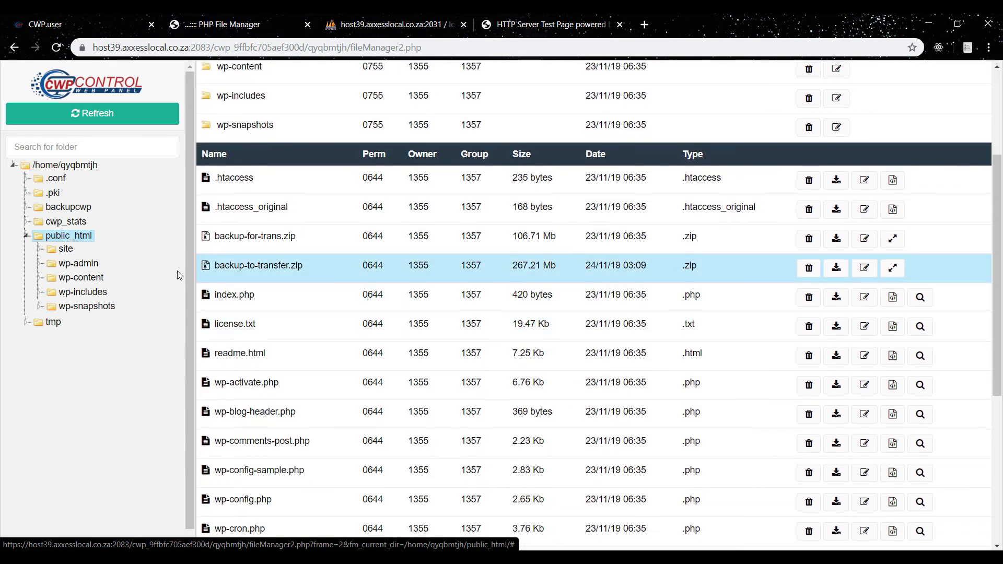
{"action": "left_click", "coordinate": [233, 246]}
{"action": "double_click", "coordinate": [242, 263]}
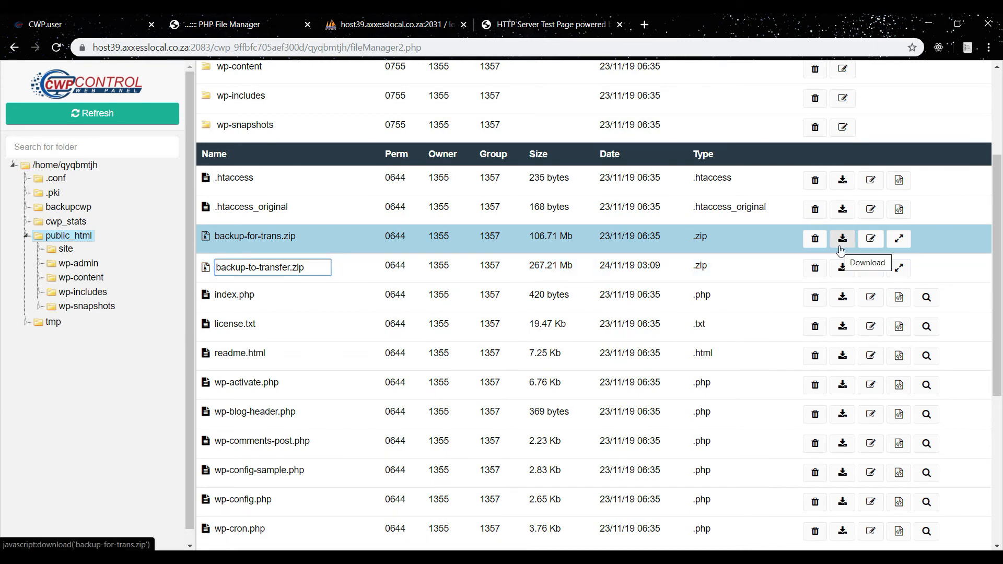
{"action": "left_click", "coordinate": [816, 242]}
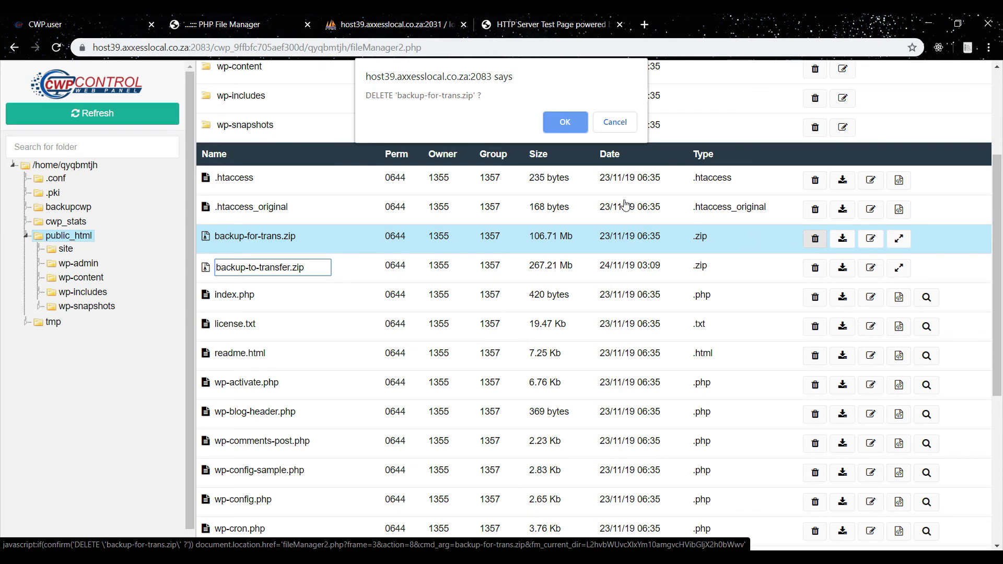
{"action": "left_click", "coordinate": [564, 123]}
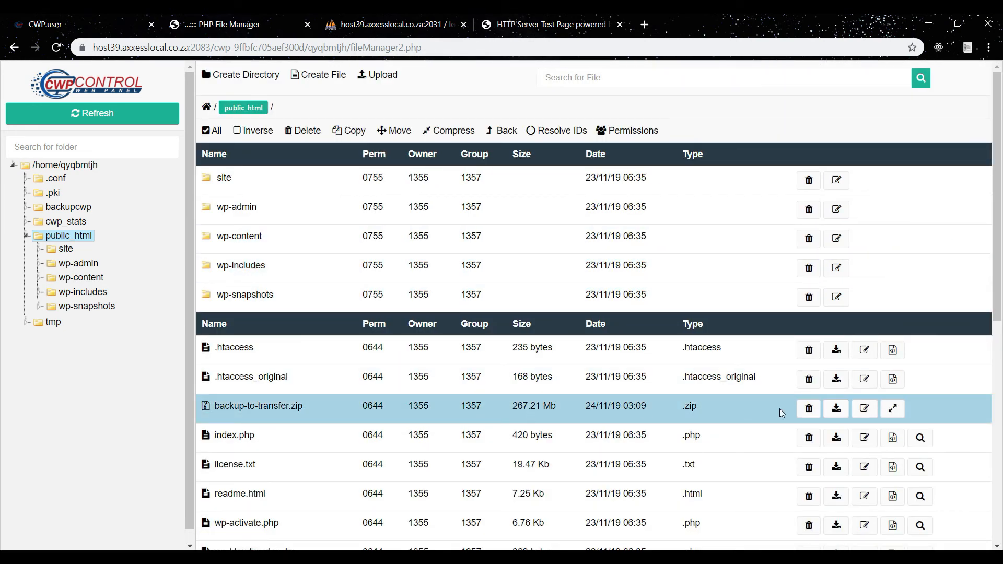
{"action": "left_click", "coordinate": [809, 413]}
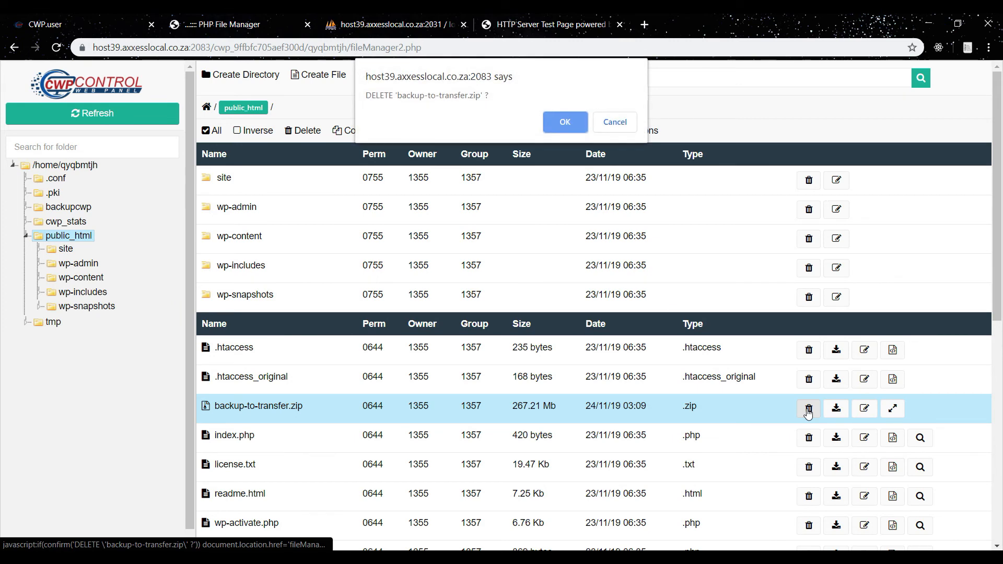
{"action": "left_click", "coordinate": [562, 125]}
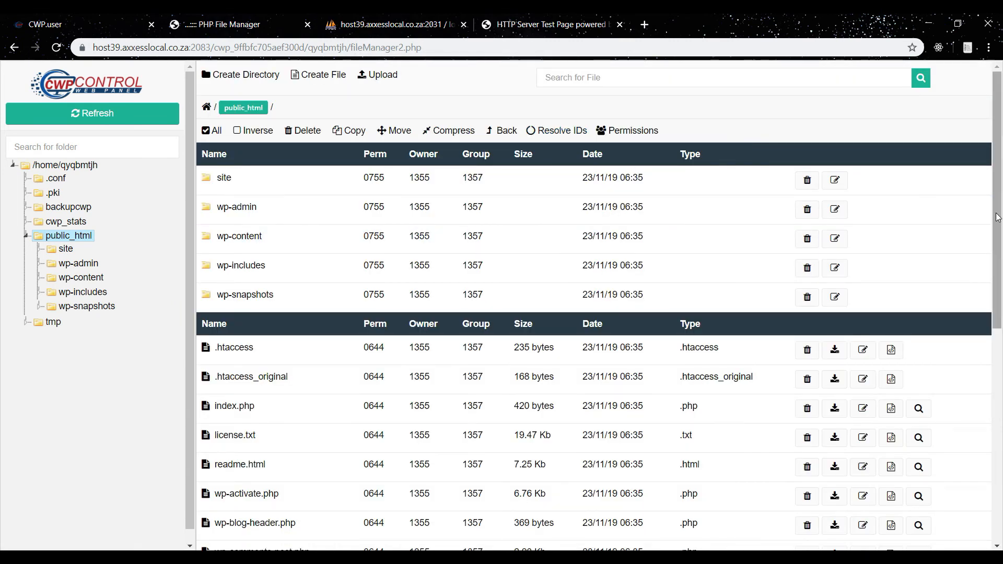
Open wp-config.php in the file editor and bring the MySQL settings into view.
{"action": "scroll", "coordinate": [1000, 252], "scroll_direction": "down", "scroll_amount": 1}
{"action": "left_click_drag", "start_coordinate": [1002, 249], "coordinate": [977, 321]}
{"action": "scroll", "coordinate": [934, 224], "scroll_direction": "up", "scroll_amount": 5}
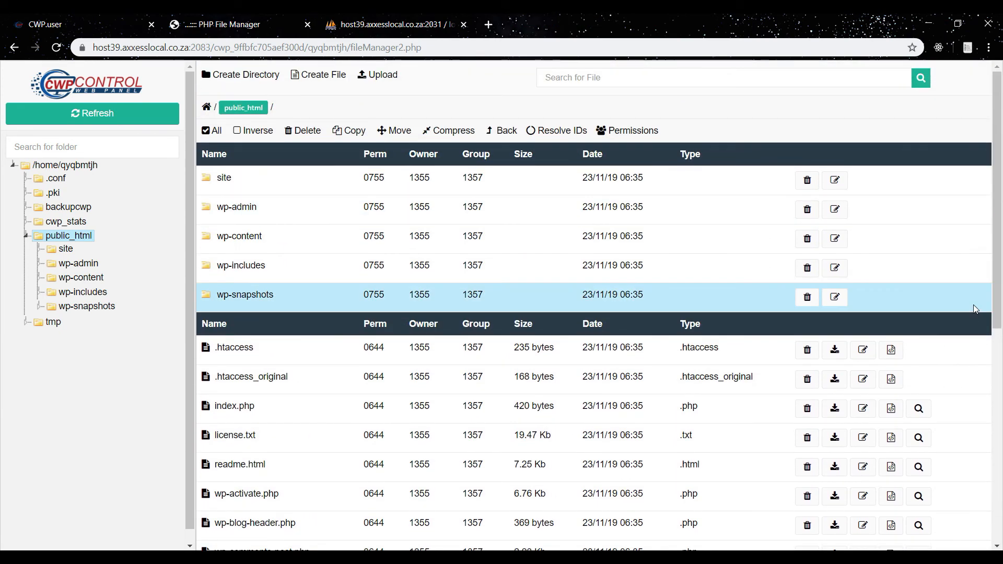
{"action": "left_click_drag", "start_coordinate": [1002, 296], "coordinate": [1000, 407]}
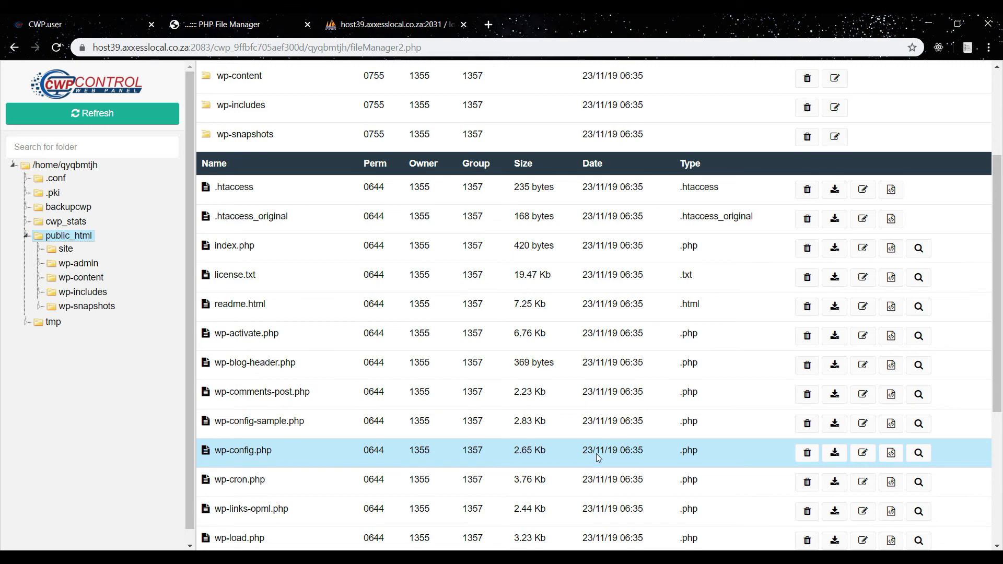
{"action": "left_click", "coordinate": [892, 452]}
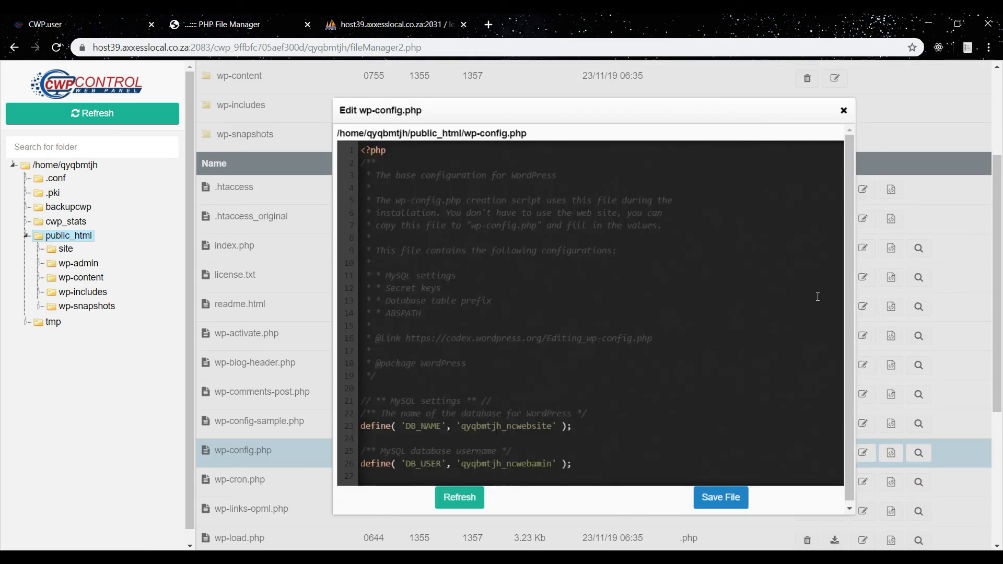
{"action": "left_click_drag", "start_coordinate": [818, 325], "coordinate": [503, 422]}
{"action": "left_click", "coordinate": [391, 426]}
{"action": "left_click_drag", "start_coordinate": [392, 426], "coordinate": [434, 381]}
{"action": "left_click", "coordinate": [437, 354]}
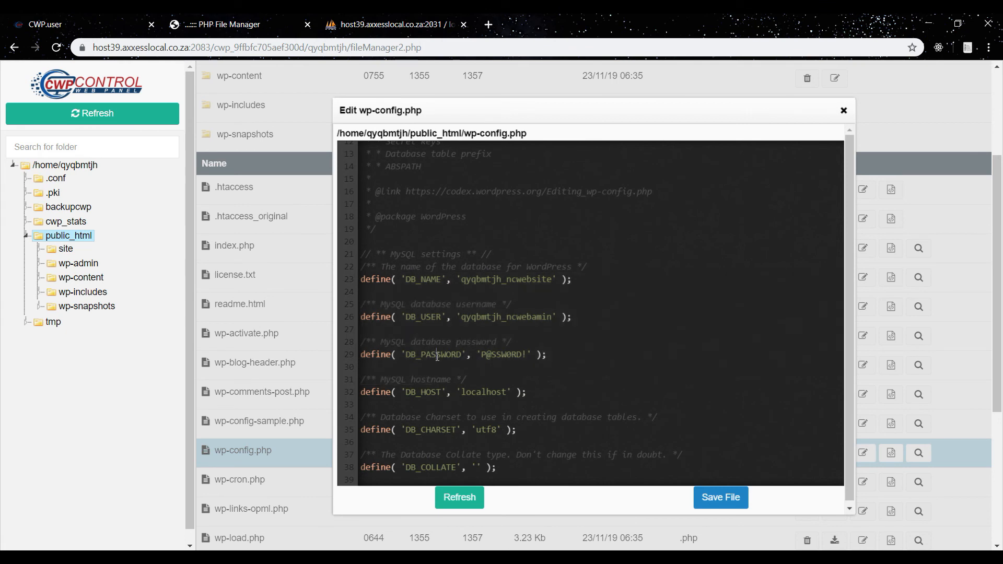
Set both DB_NAME and DB_USER in wp-config.php to qyqbmtjh_test, copied from the notes.
{"action": "key", "text": "alt+Tab"}
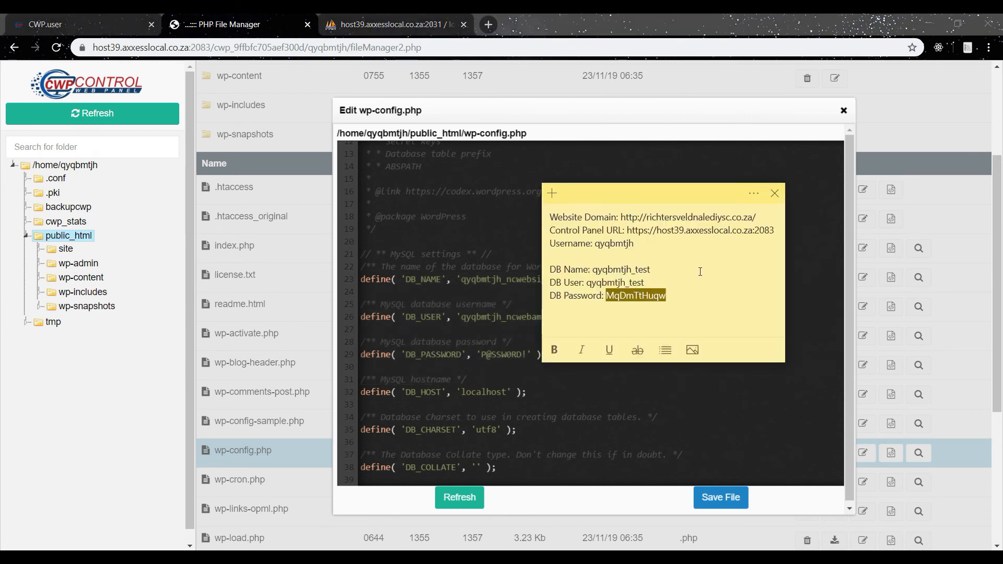
{"action": "left_click_drag", "start_coordinate": [594, 270], "coordinate": [653, 270]}
{"action": "key", "text": "ctrl+c"}
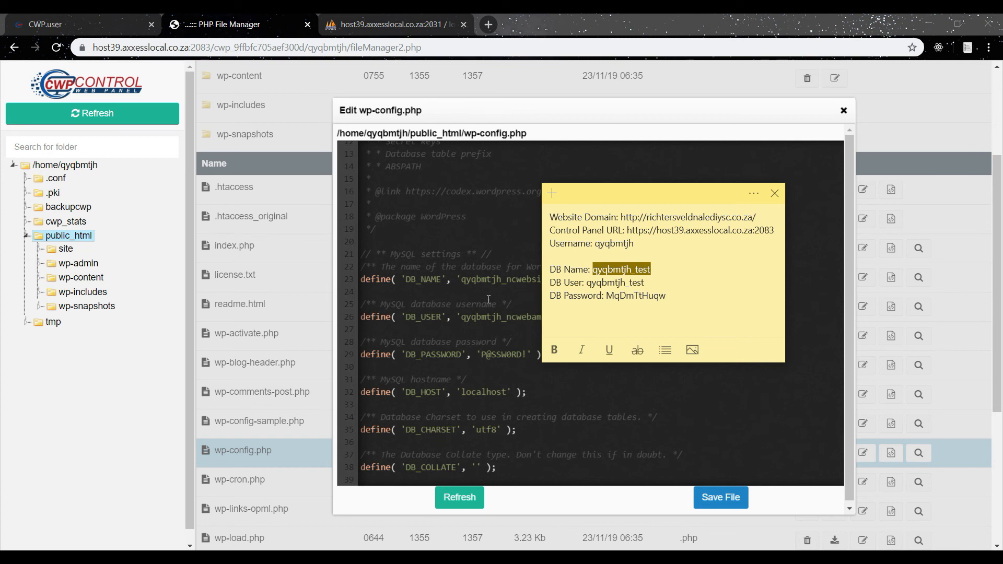
{"action": "left_click", "coordinate": [474, 285]}
{"action": "left_click_drag", "start_coordinate": [462, 279], "coordinate": [552, 281]}
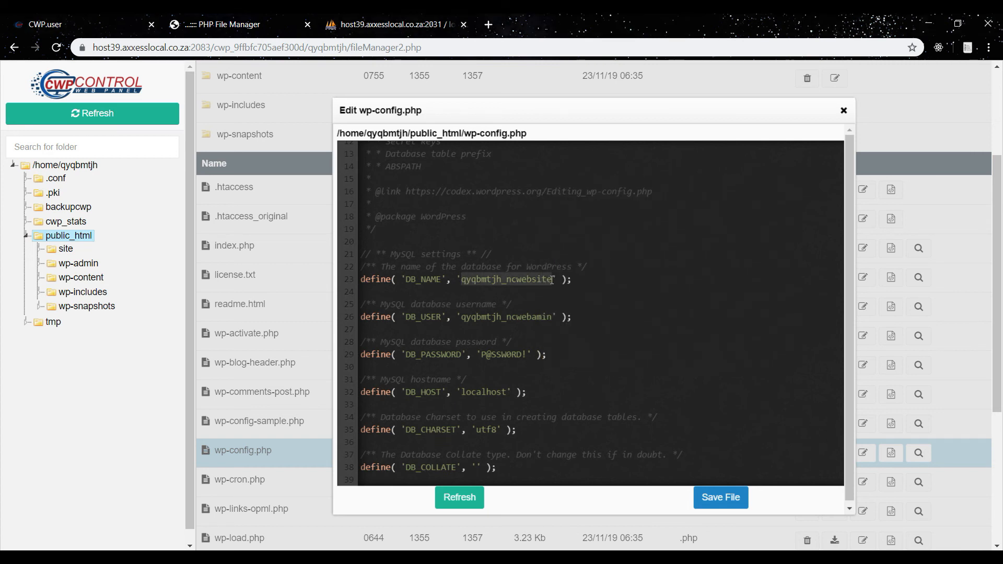
{"action": "key", "text": "ctrl+v"}
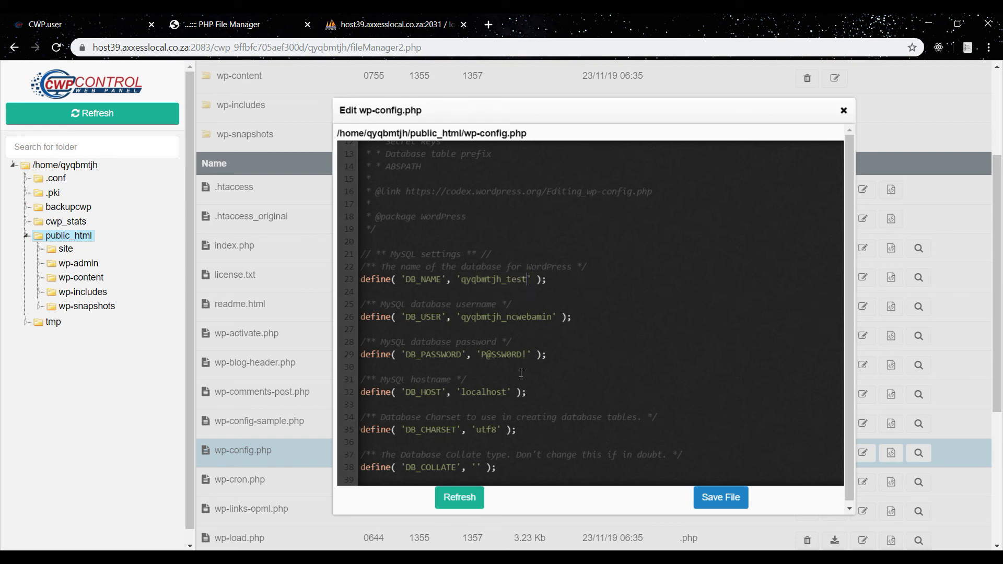
{"action": "left_click_drag", "start_coordinate": [463, 317], "coordinate": [552, 313]}
{"action": "key", "text": "ctrl+v"}
Replace the DB_PASSWORD value with the new database password from the notes and save wp-config.php.
{"action": "key", "text": "alt+Tab"}
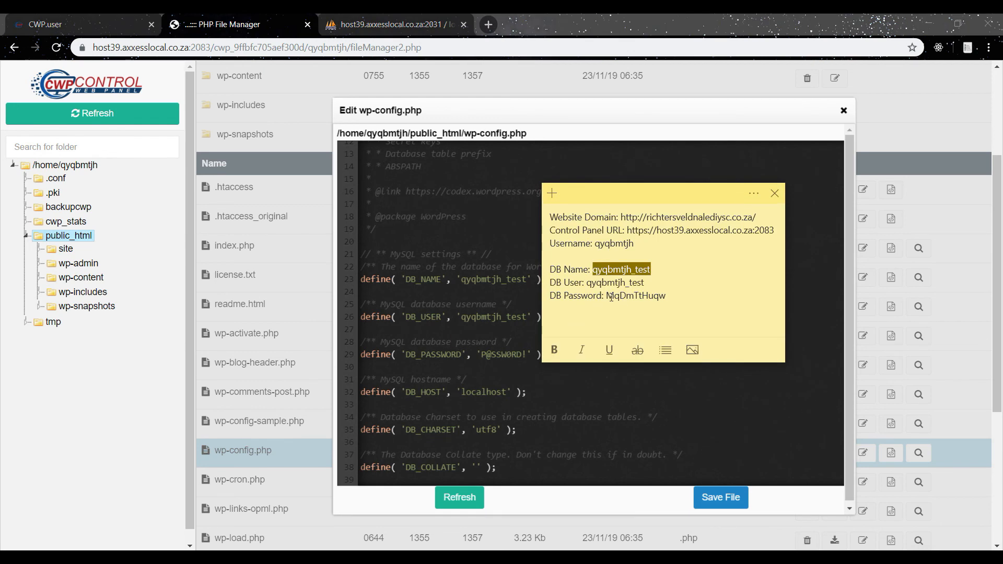
{"action": "left_click_drag", "start_coordinate": [607, 296], "coordinate": [669, 297]}
{"action": "key", "text": "ctrl+c"}
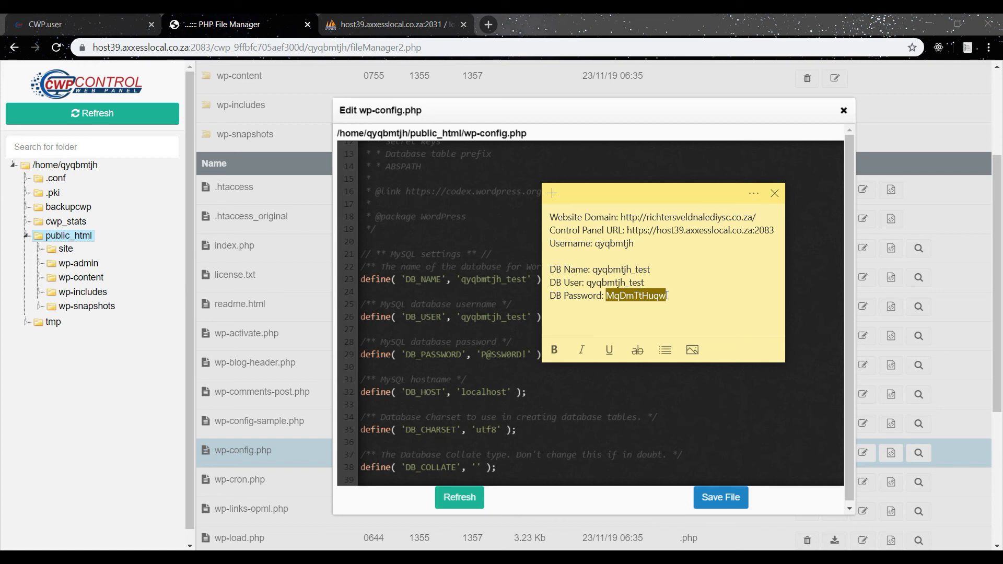
{"action": "double_click", "coordinate": [498, 355]}
{"action": "key", "text": "Delete"}
{"action": "key", "text": "Delete"}
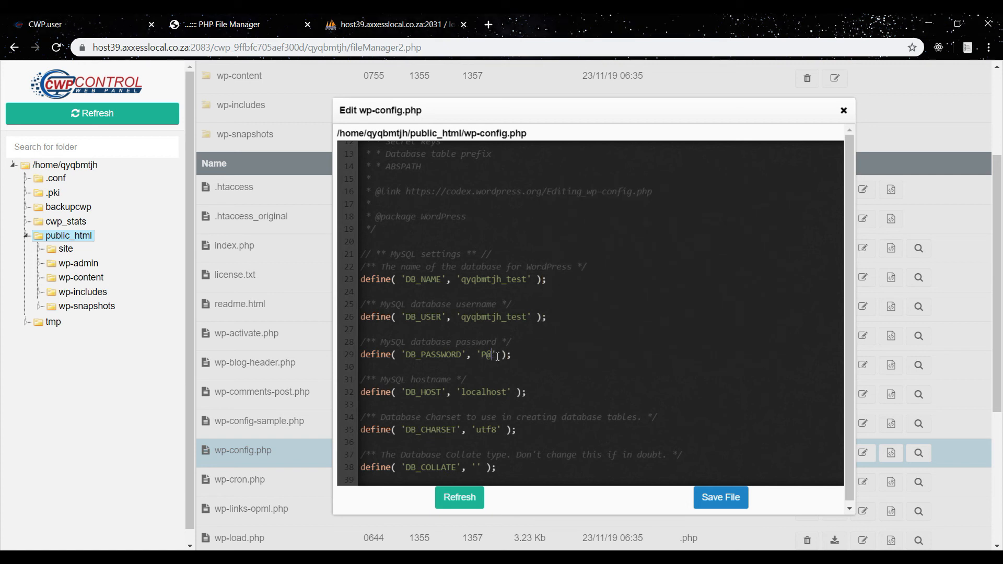
{"action": "key", "text": "BackSpace"}
{"action": "key", "text": "BackSpace"}
{"action": "key", "text": "ctrl+v"}
{"action": "left_click", "coordinate": [722, 506]}
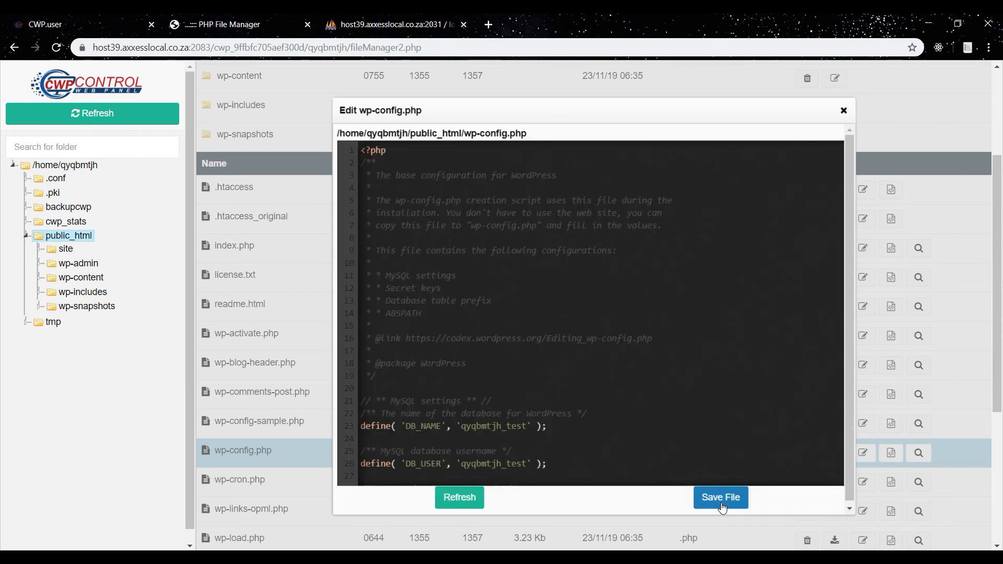
Close the wp-config.php editor window.
{"action": "left_click_drag", "start_coordinate": [547, 176], "coordinate": [522, 362]}
{"action": "left_click", "coordinate": [545, 173]}
{"action": "left_click", "coordinate": [843, 112]}
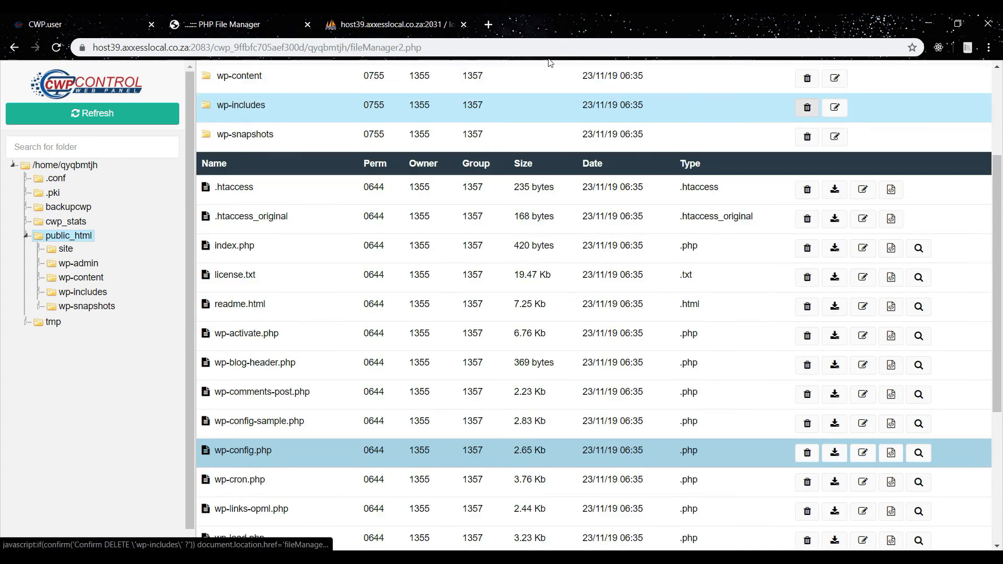
{"action": "left_click", "coordinate": [384, 23]}
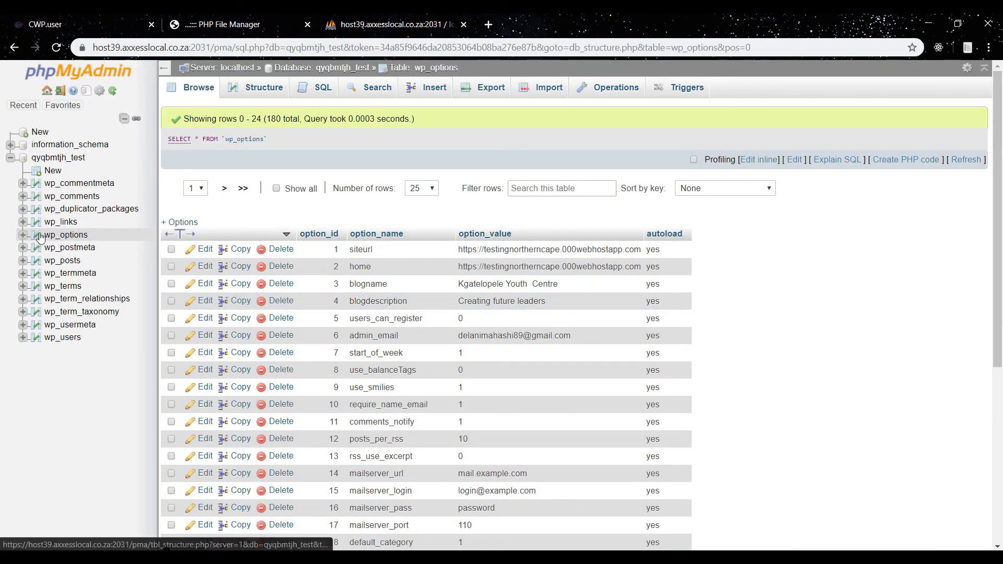
{"action": "left_click", "coordinate": [63, 236]}
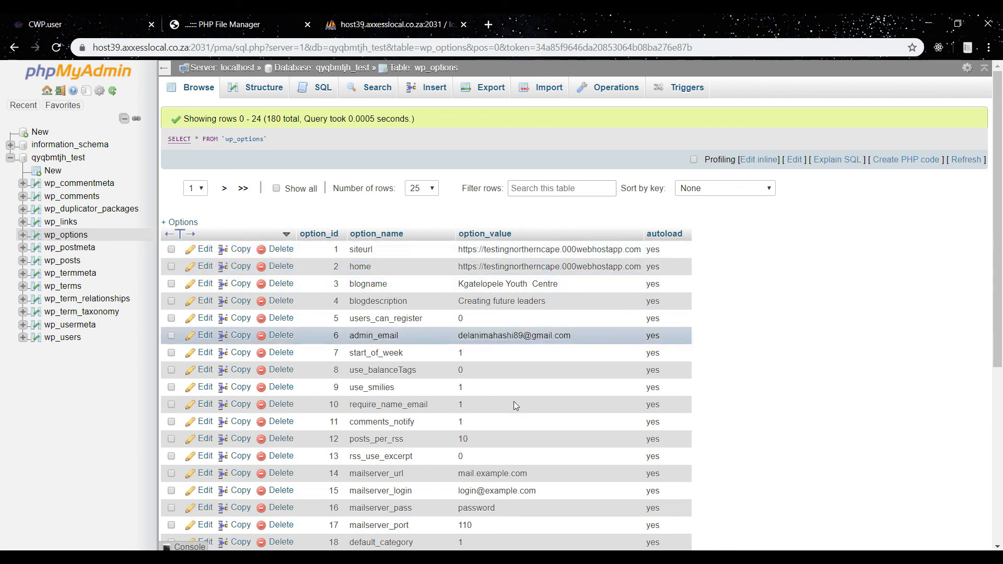
{"action": "key", "text": "alt+Tab"}
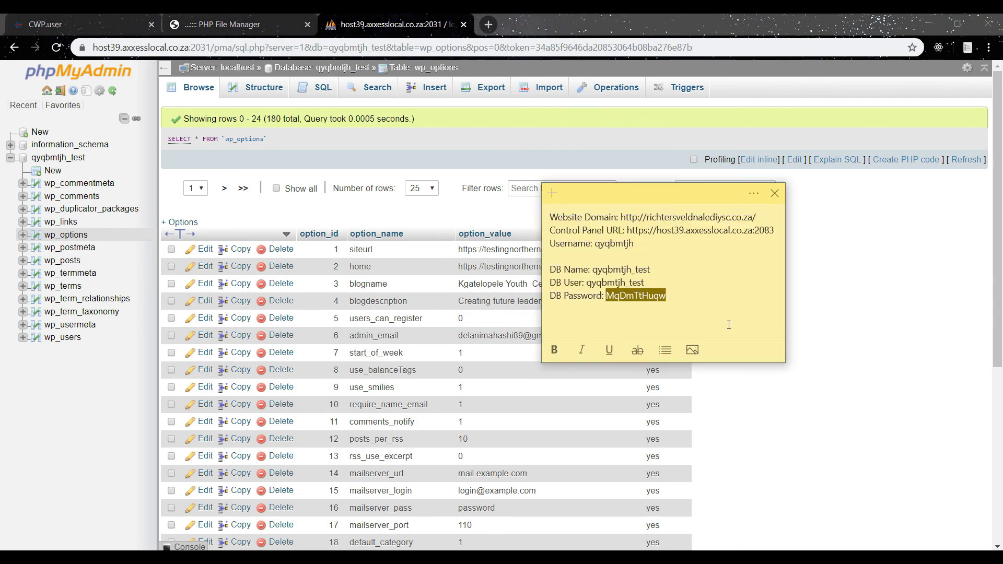
{"action": "left_click_drag", "start_coordinate": [621, 218], "coordinate": [758, 215]}
{"action": "key", "text": "ctrl+c"}
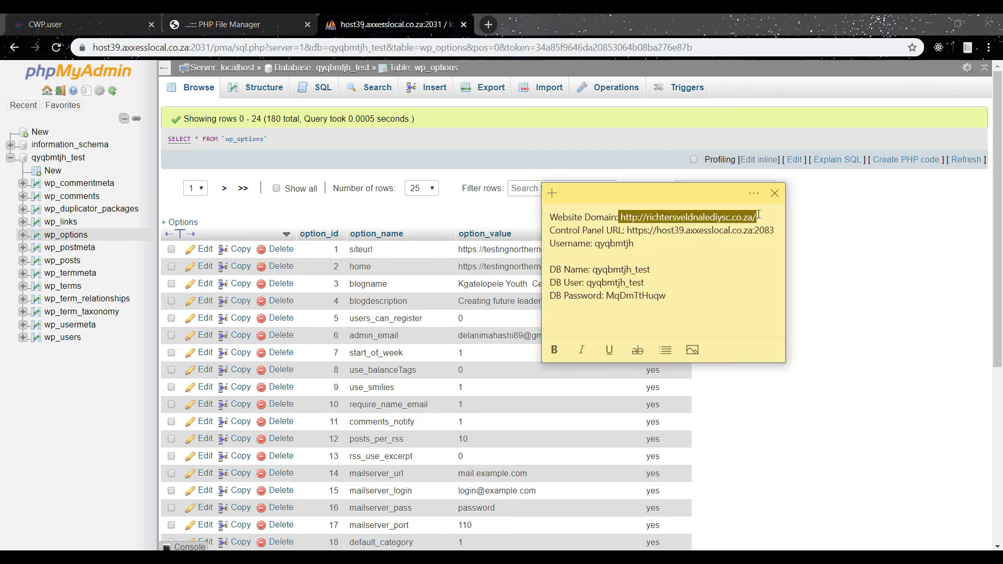
{"action": "double_click", "coordinate": [512, 251]}
{"action": "key", "text": "ctrl+a"}
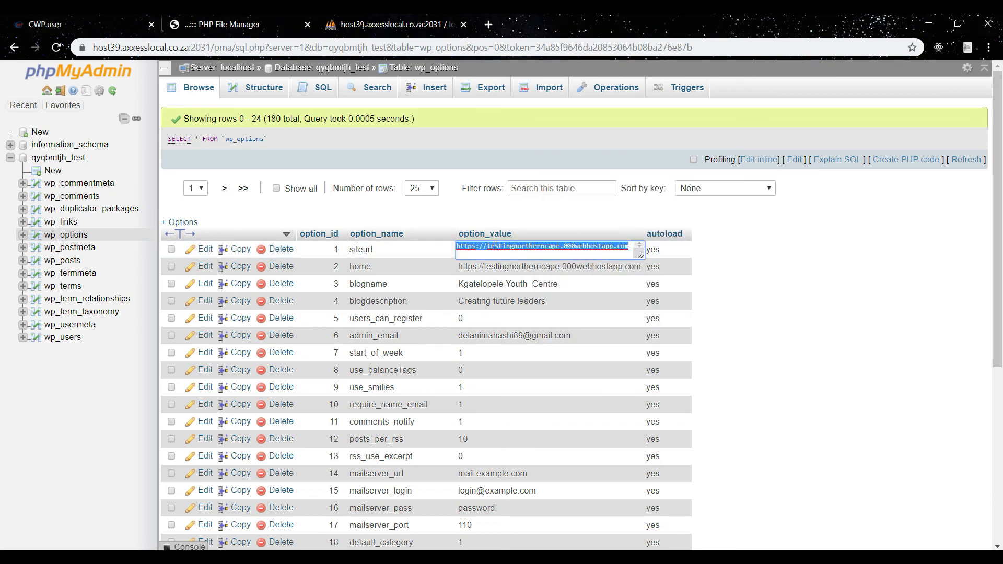
{"action": "key", "text": "ctrl+v"}
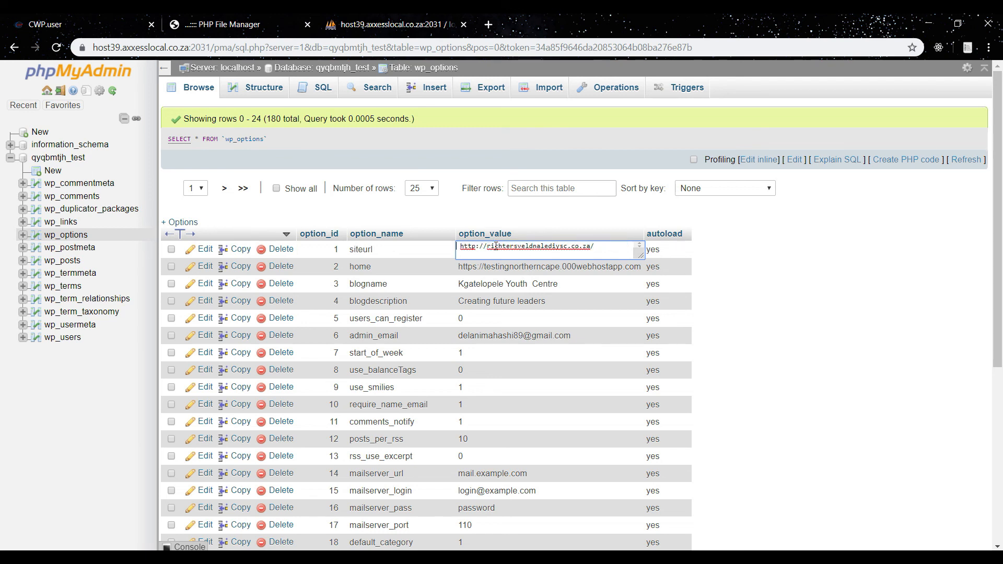
{"action": "key", "text": "Home"}
{"action": "key", "text": "Delete"}
{"action": "left_click", "coordinate": [597, 244]}
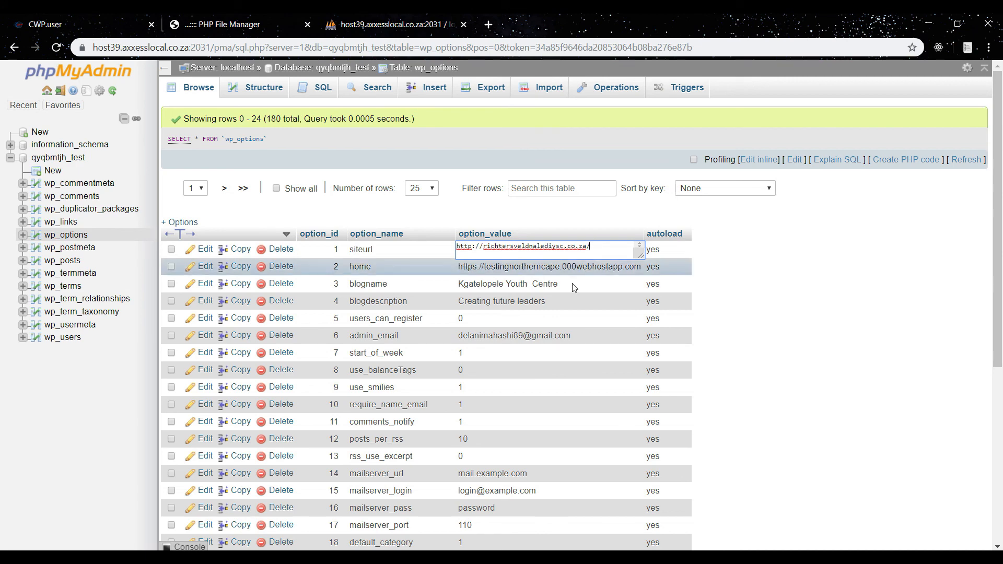
{"action": "double_click", "coordinate": [565, 266]}
{"action": "double_click", "coordinate": [527, 307]}
{"action": "key", "text": "ctrl+a"}
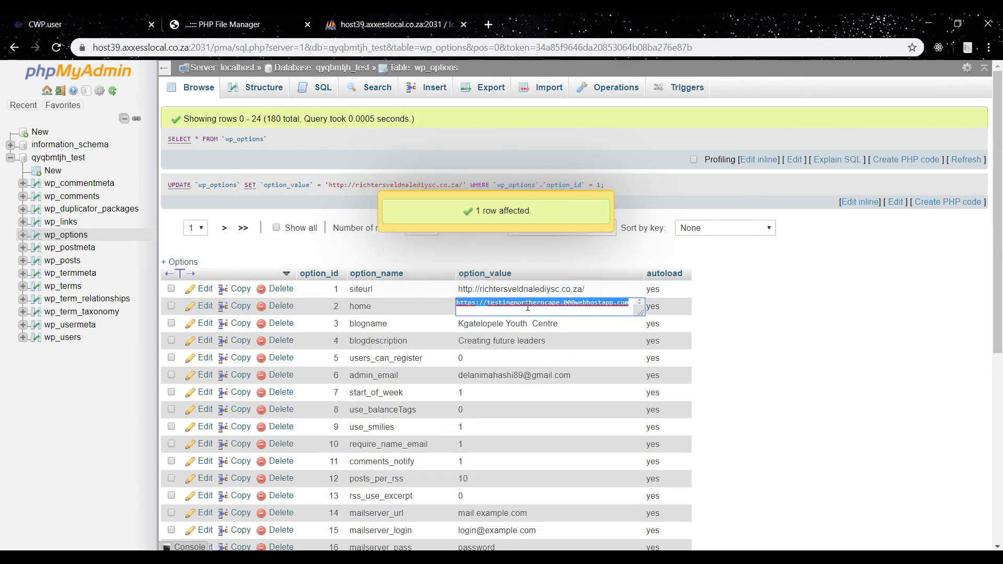
{"action": "key", "text": "ctrl+v"}
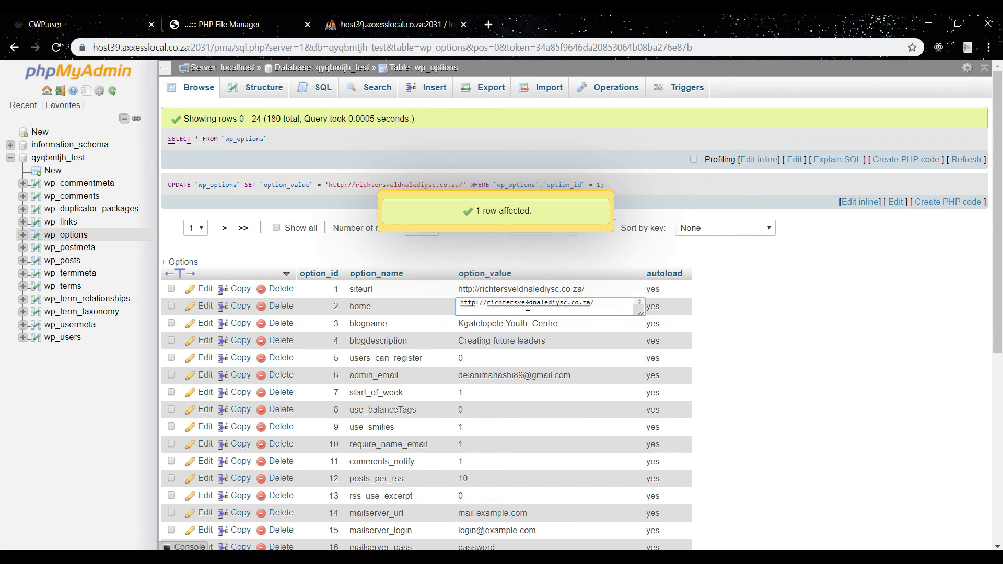
{"action": "key", "text": "Delete"}
{"action": "left_click", "coordinate": [793, 380]}
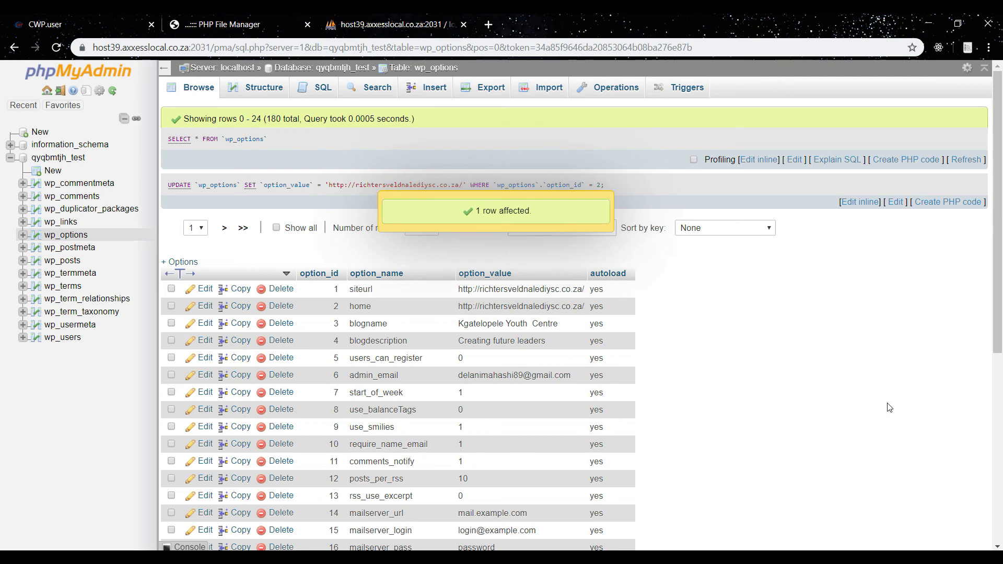
{"action": "left_click_drag", "start_coordinate": [998, 237], "coordinate": [931, 143]}
{"action": "left_click", "coordinate": [488, 25]}
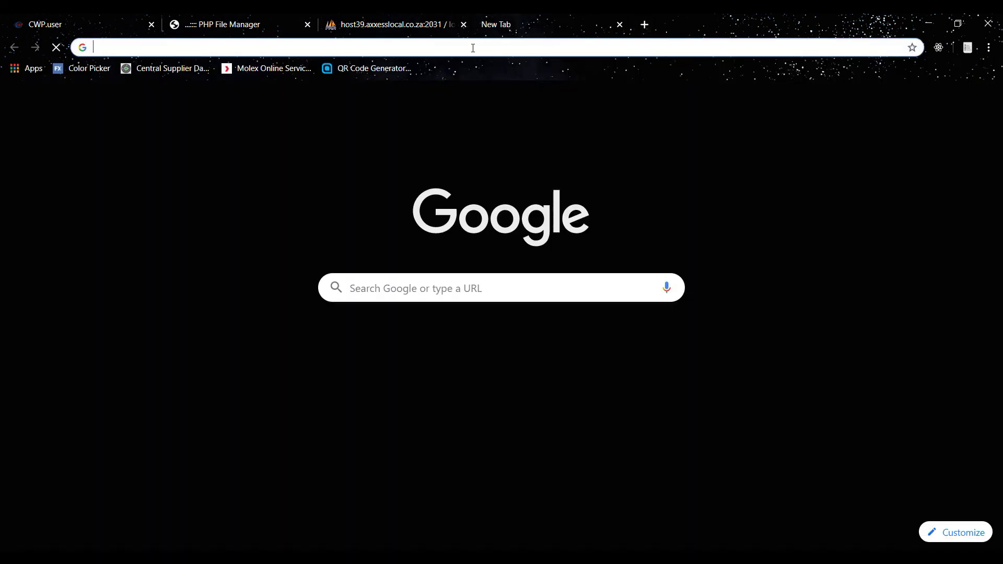
{"action": "key", "text": "ctrl+v"}
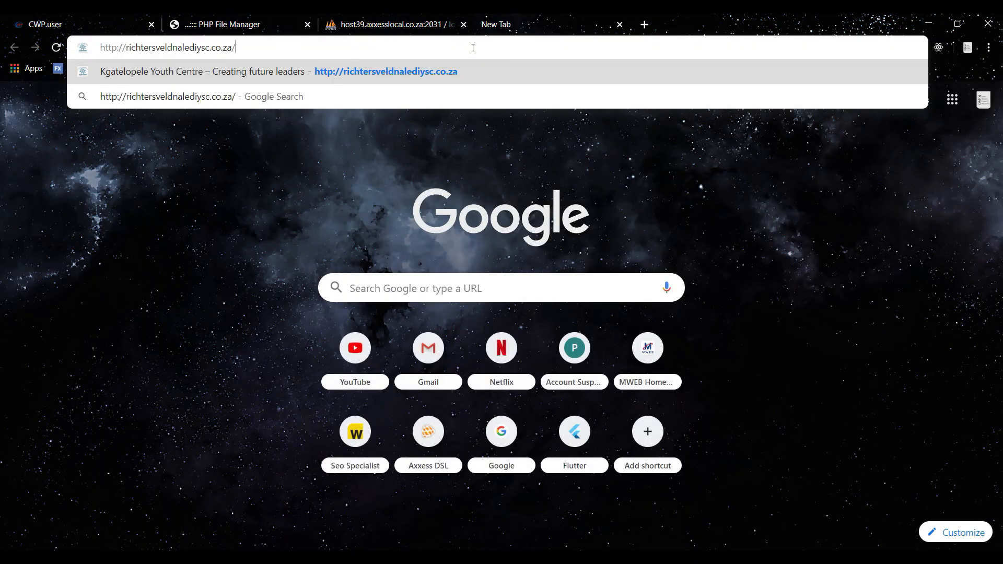
{"action": "key", "text": "Return"}
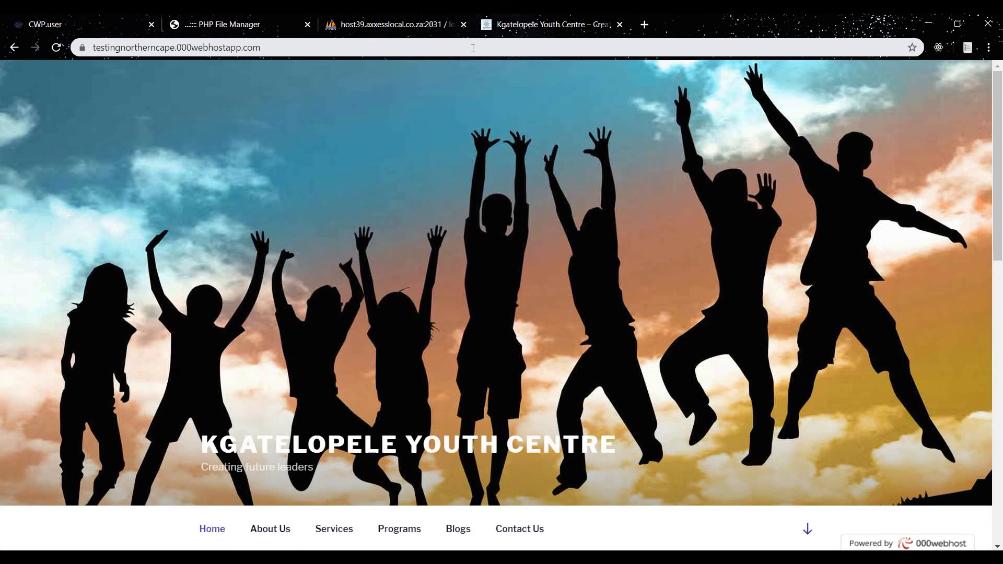
Scroll up and down through the loaded site's home page to examine its content.
{"action": "key", "text": "Down"}
{"action": "key", "text": "Down"}
{"action": "key", "text": "Down"}
{"action": "key", "text": "Down"}
{"action": "key", "text": "Down"}
{"action": "key", "text": "Down"}
{"action": "key", "text": "Down"}
{"action": "key", "text": "Down"}
{"action": "key", "text": "Down"}
{"action": "key", "text": "Down"}
{"action": "key", "text": "Down"}
{"action": "key", "text": "Down"}
{"action": "key", "text": "Down"}
{"action": "key", "text": "Down"}
{"action": "key", "text": "Down"}
{"action": "key", "text": "Down"}
{"action": "key", "text": "Down"}
{"action": "key", "text": "Down"}
{"action": "key", "text": "Down"}
{"action": "key", "text": "Down"}
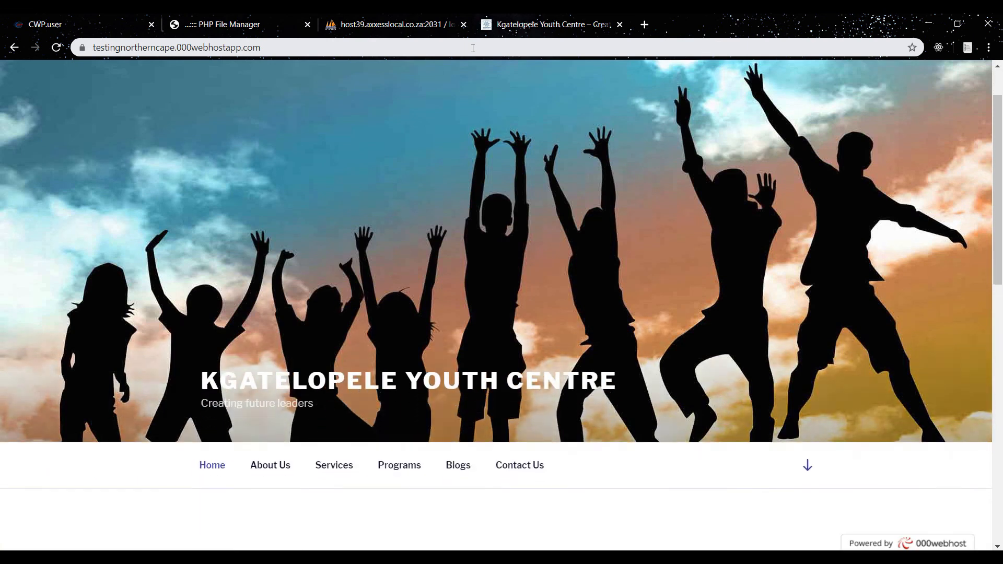
{"action": "key", "text": "Up"}
{"action": "key", "text": "Up"}
{"action": "key", "text": "Up"}
{"action": "key", "text": "Up"}
{"action": "key", "text": "Up"}
{"action": "key", "text": "Up"}
{"action": "key", "text": "Up"}
{"action": "key", "text": "Up"}
{"action": "key", "text": "Up"}
{"action": "key", "text": "Up"}
{"action": "key", "text": "Up"}
{"action": "key", "text": "Up"}
{"action": "key", "text": "Up"}
{"action": "key", "text": "Up"}
{"action": "key", "text": "Up"}
{"action": "key", "text": "Up"}
{"action": "key", "text": "Up"}
{"action": "key", "text": "Up"}
{"action": "key", "text": "Up"}
{"action": "key", "text": "Up"}
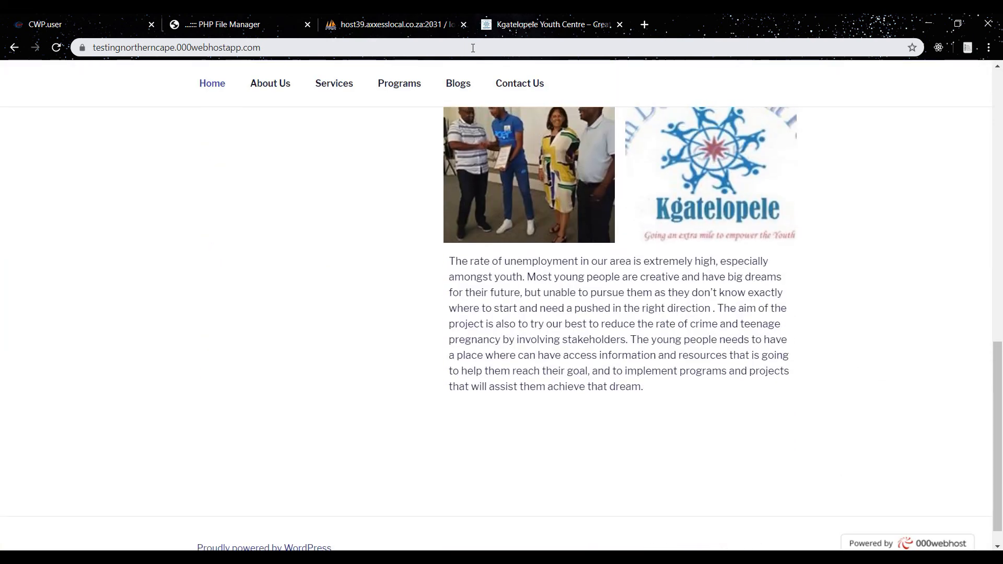
{"action": "key", "text": "Up"}
{"action": "key", "text": "Up"}
{"action": "key", "text": "Up"}
{"action": "key", "text": "Up"}
{"action": "key", "text": "Up"}
{"action": "key", "text": "Up"}
{"action": "key", "text": "Up"}
{"action": "key", "text": "Up"}
{"action": "key", "text": "Up"}
{"action": "key", "text": "Up"}
{"action": "key", "text": "Up"}
{"action": "key", "text": "Up"}
{"action": "key", "text": "Up"}
{"action": "key", "text": "Up"}
{"action": "key", "text": "Down"}
{"action": "key", "text": "Down"}
{"action": "key", "text": "Down"}
{"action": "key", "text": "Down"}
{"action": "key", "text": "Down"}
{"action": "key", "text": "Down"}
{"action": "key", "text": "Down"}
{"action": "key", "text": "Down"}
{"action": "key", "text": "Down"}
{"action": "key", "text": "Down"}
{"action": "key", "text": "Down"}
{"action": "key", "text": "Down"}
{"action": "key", "text": "Down"}
{"action": "key", "text": "Down"}
{"action": "key", "text": "Down"}
{"action": "key", "text": "Down"}
{"action": "key", "text": "Down"}
{"action": "key", "text": "Down"}
{"action": "key", "text": "Down"}
{"action": "key", "text": "Down"}
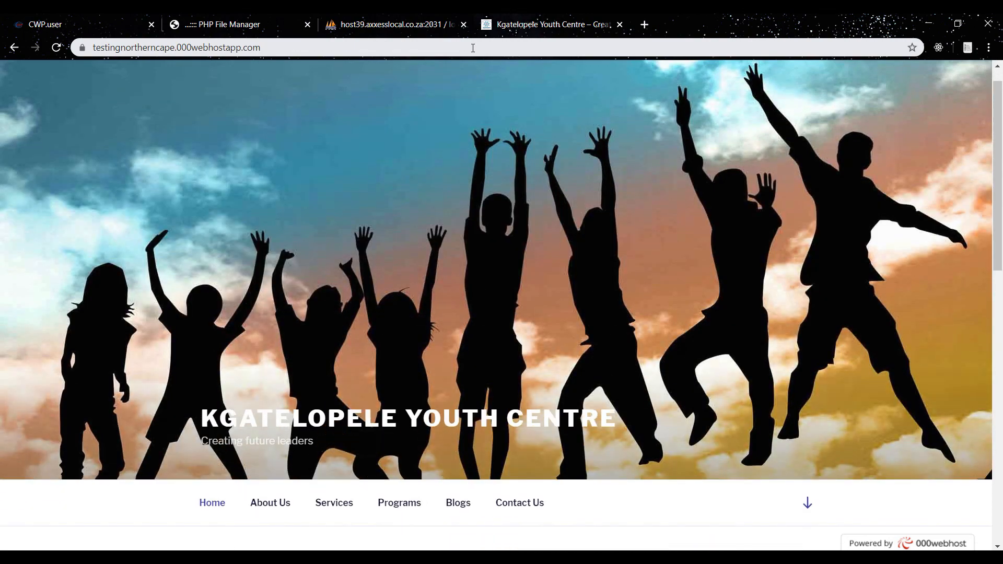
{"action": "key", "text": "Down"}
{"action": "key", "text": "Down"}
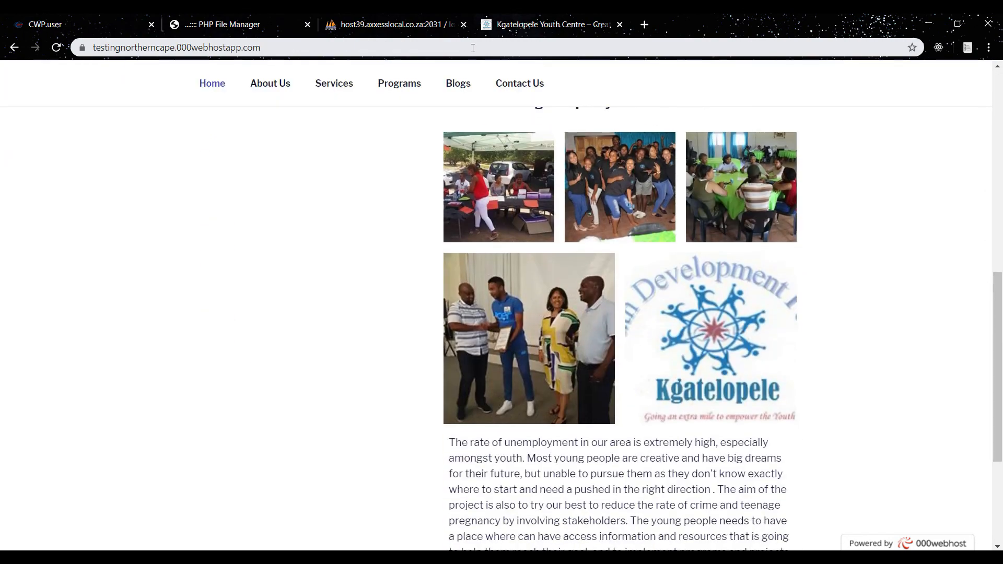
{"action": "key", "text": "Up"}
{"action": "key", "text": "Up"}
{"action": "key", "text": "Up"}
{"action": "key", "text": "Up"}
{"action": "key", "text": "Up"}
{"action": "key", "text": "Up"}
{"action": "key", "text": "Up"}
{"action": "key", "text": "Up"}
{"action": "key", "text": "Up"}
{"action": "key", "text": "Up"}
{"action": "key", "text": "Up"}
{"action": "key", "text": "Up"}
{"action": "key", "text": "Up"}
{"action": "key", "text": "Up"}
{"action": "key", "text": "Up"}
{"action": "key", "text": "Up"}
{"action": "key", "text": "Up"}
{"action": "key", "text": "Up"}
{"action": "key", "text": "Up"}
{"action": "key", "text": "Up"}
{"action": "key", "text": "Up"}
{"action": "key", "text": "Down"}
{"action": "key", "text": "Down"}
{"action": "key", "text": "Down"}
{"action": "key", "text": "Down"}
{"action": "key", "text": "Down"}
{"action": "key", "text": "Down"}
{"action": "key", "text": "Down"}
{"action": "key", "text": "Down"}
{"action": "key", "text": "Down"}
{"action": "key", "text": "Down"}
{"action": "key", "text": "Down"}
{"action": "key", "text": "Down"}
{"action": "key", "text": "Down"}
{"action": "key", "text": "Down"}
{"action": "key", "text": "Down"}
{"action": "key", "text": "Down"}
{"action": "key", "text": "Down"}
{"action": "key", "text": "Down"}
{"action": "key", "text": "Down"}
{"action": "key", "text": "Down"}
{"action": "key", "text": "Down"}
{"action": "key", "text": "Down"}
{"action": "key", "text": "Down"}
{"action": "key", "text": "Down"}
{"action": "key", "text": "Down"}
{"action": "key", "text": "Down"}
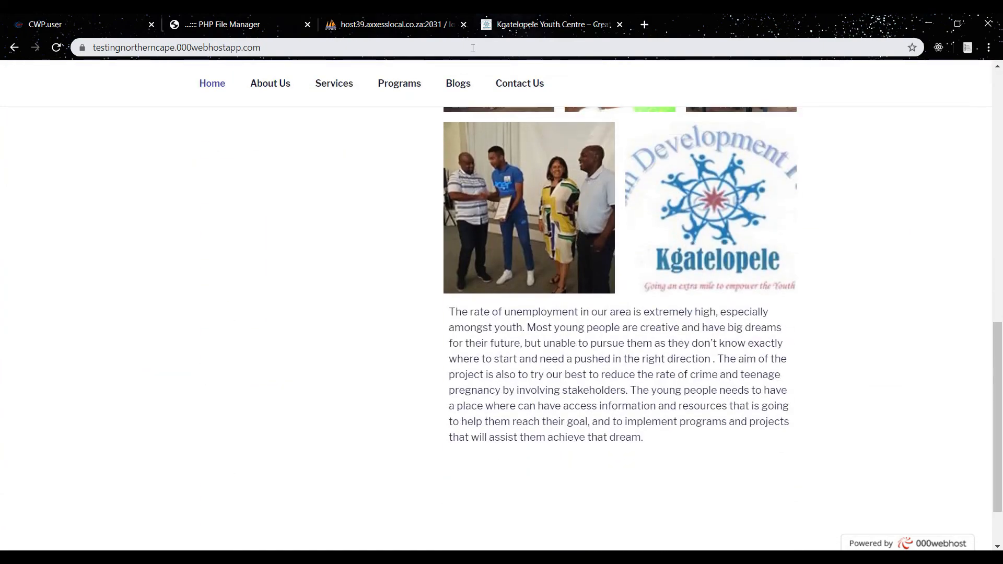